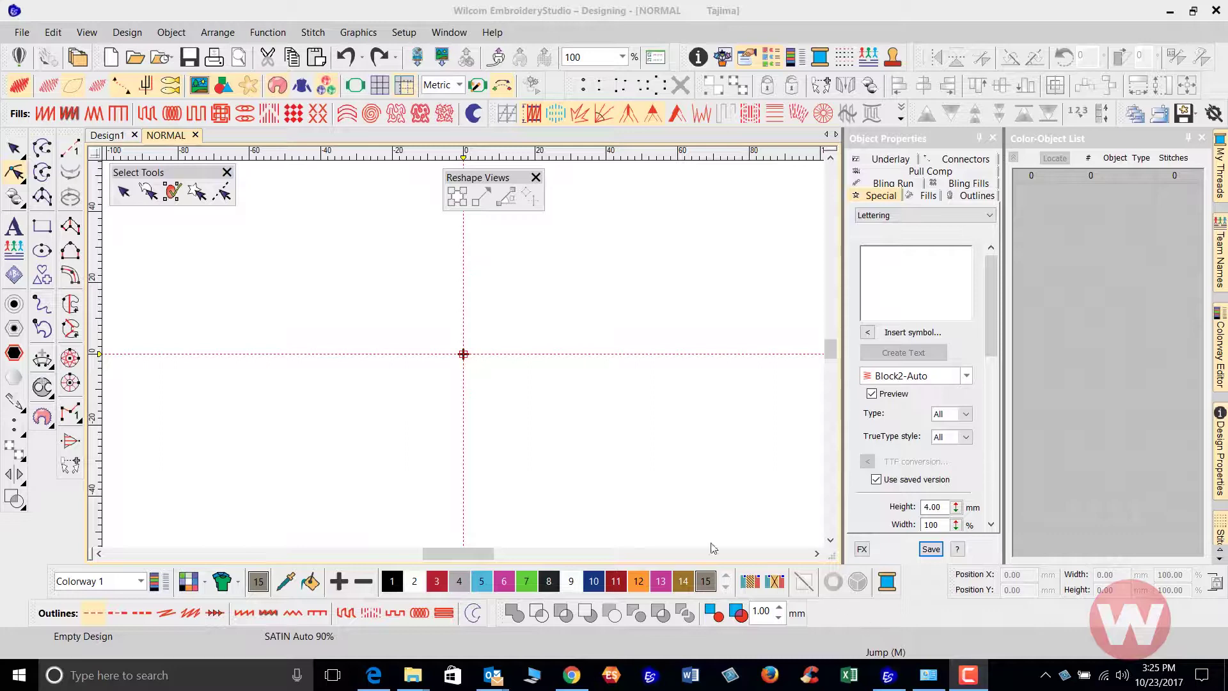
# Create 'Batman' lettering in Block2-Auto and place it at the design origin
pyautogui.click(12, 227)
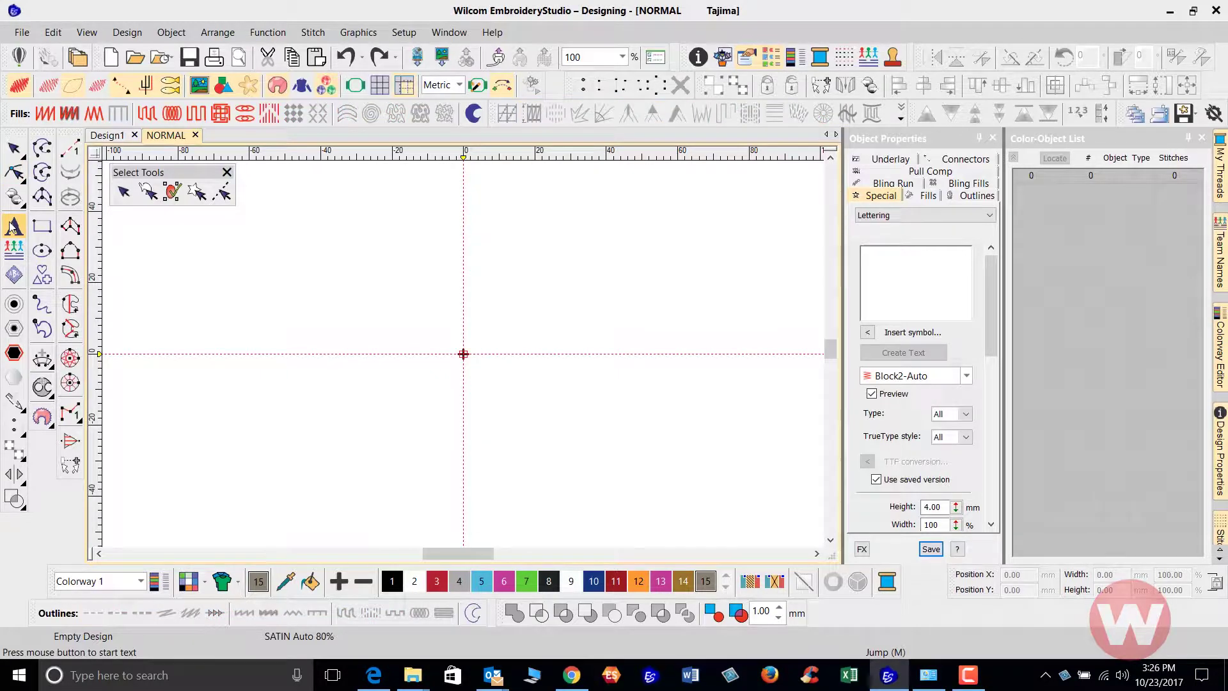
pyautogui.click(878, 257)
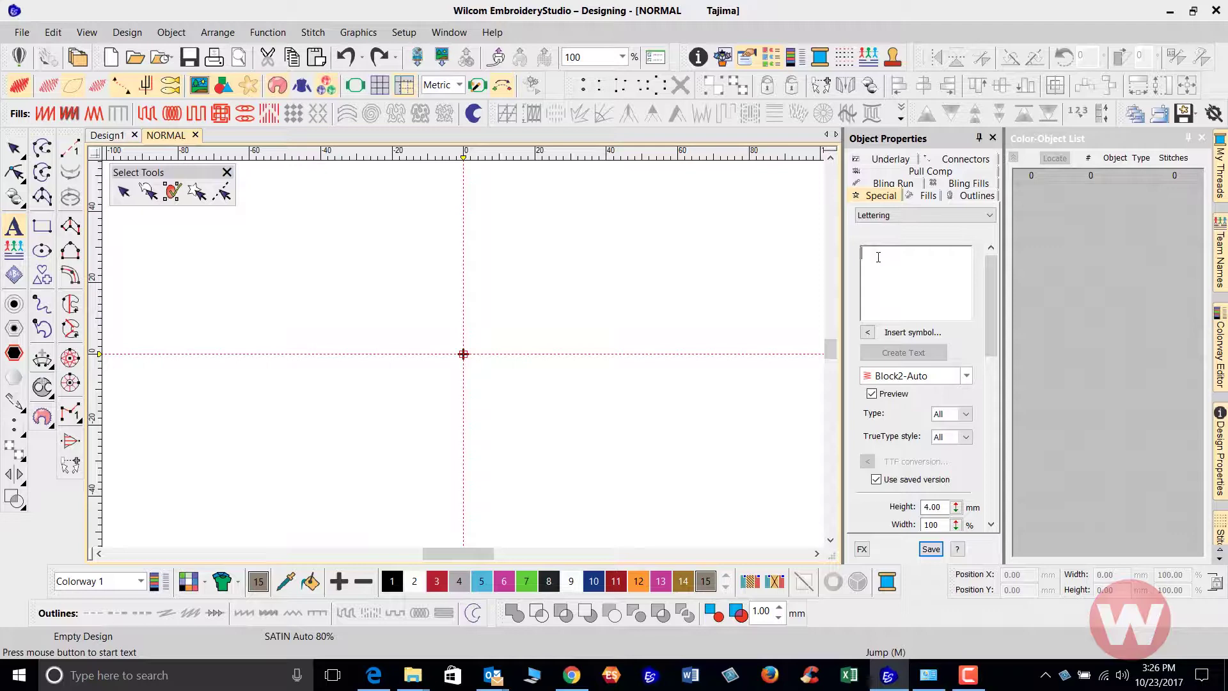
pyautogui.write('Batman')
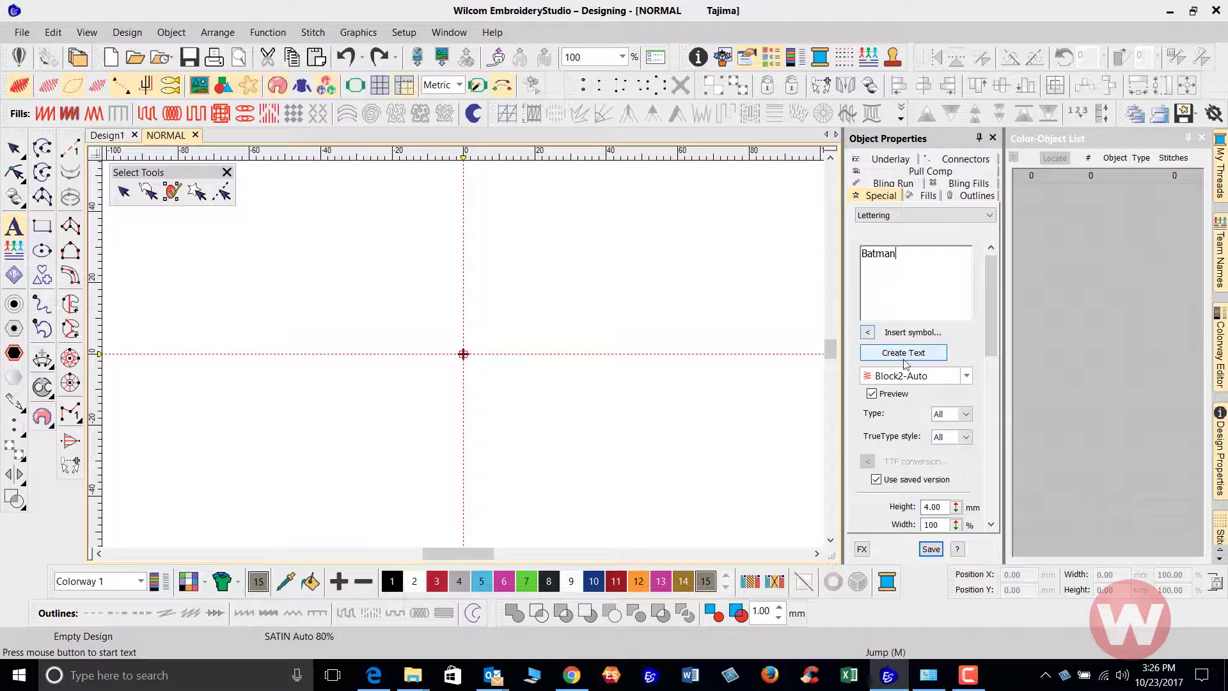
pyautogui.moveTo(991, 331); pyautogui.dragTo(992, 306)
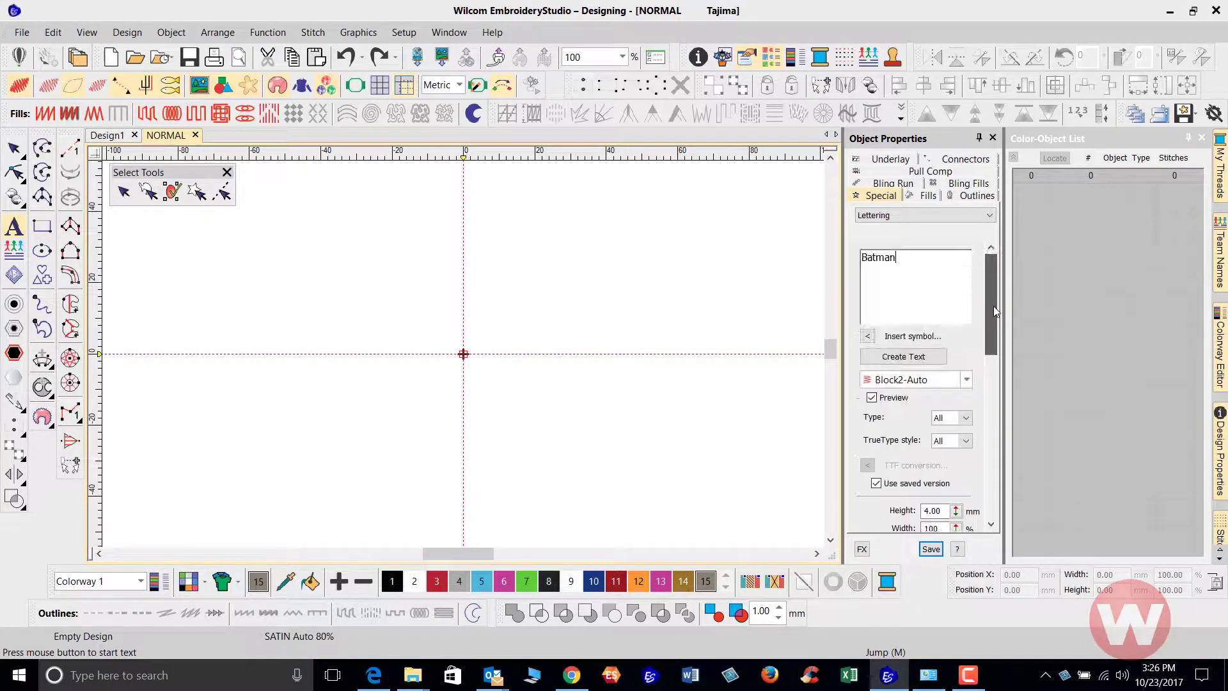
pyautogui.click(912, 359)
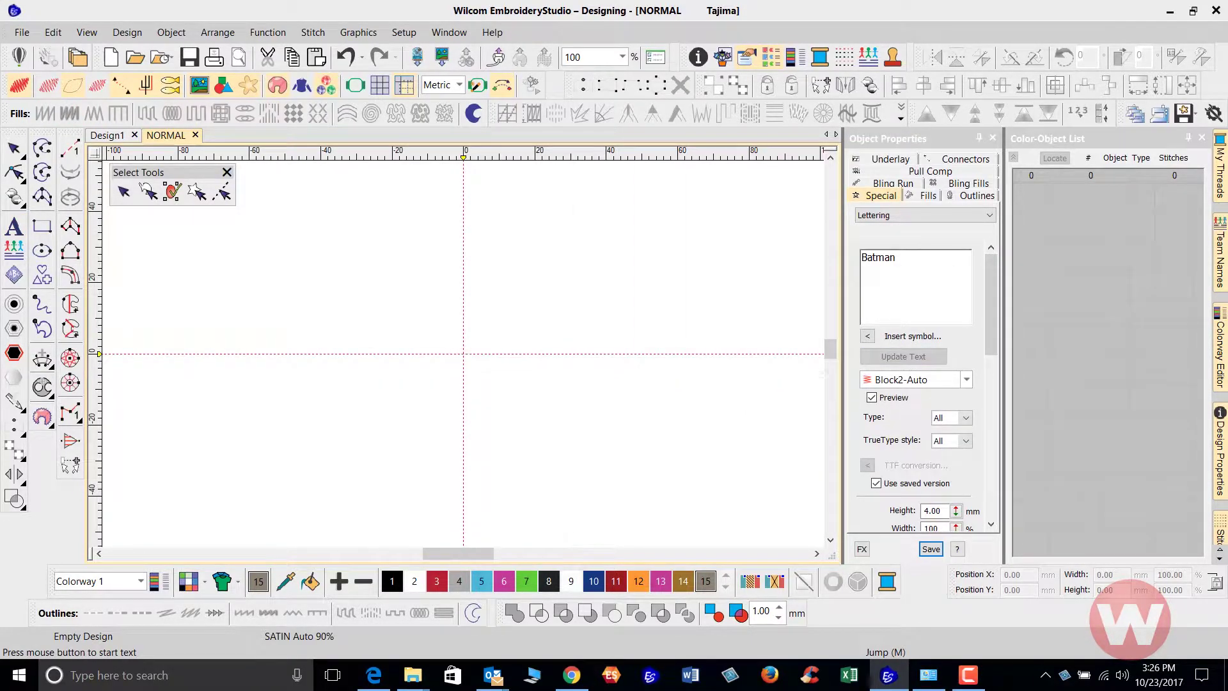
pyautogui.click(463, 354)
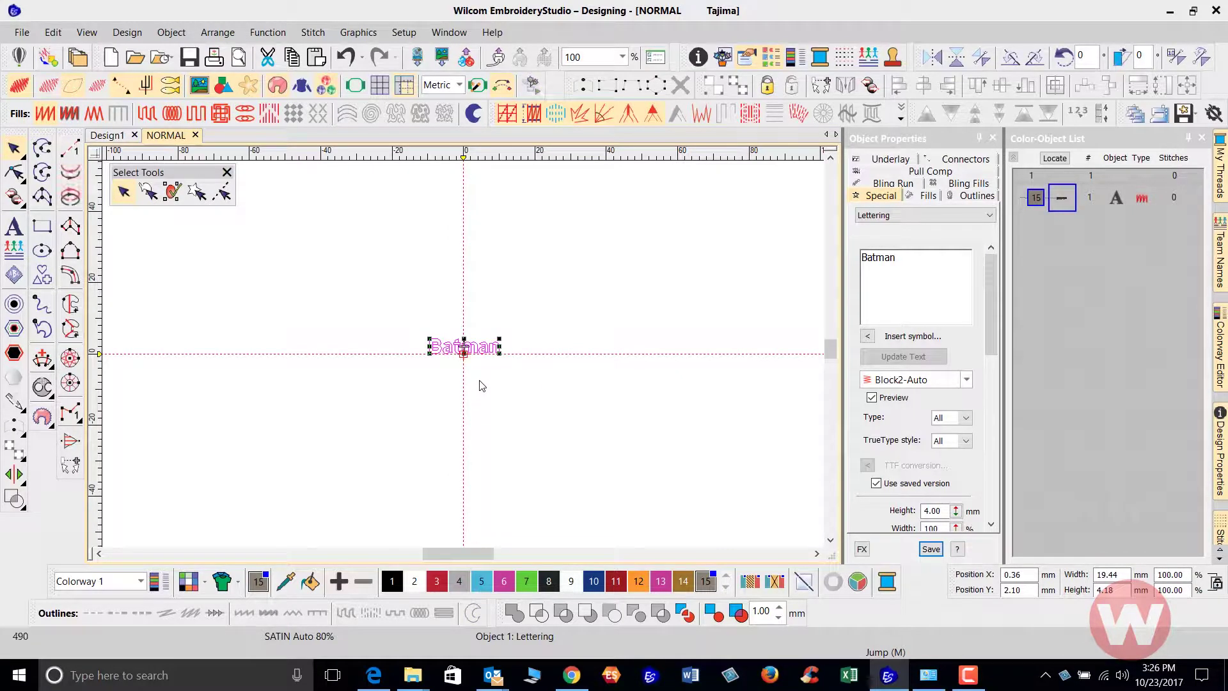
# With TrueView on, scale Batman to about 94.96 × 20.43 mm and recolour it red (colour 3)
pyautogui.click(50, 86)
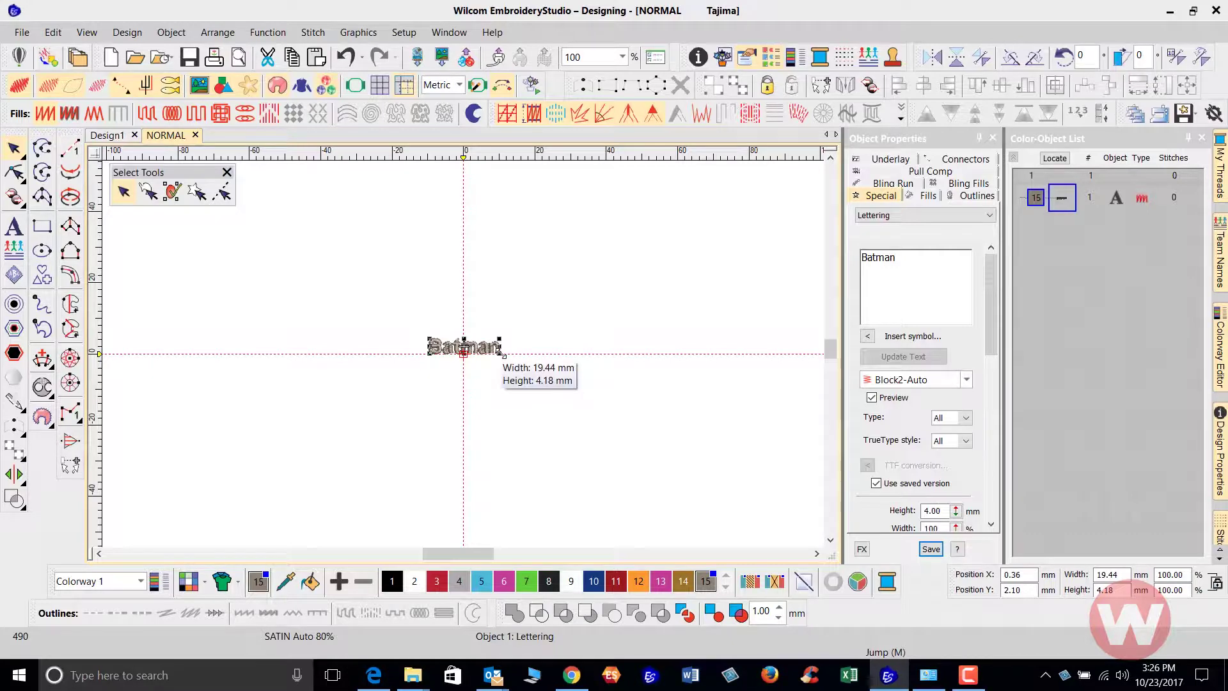
pyautogui.moveTo(502, 354); pyautogui.dragTo(631, 404)
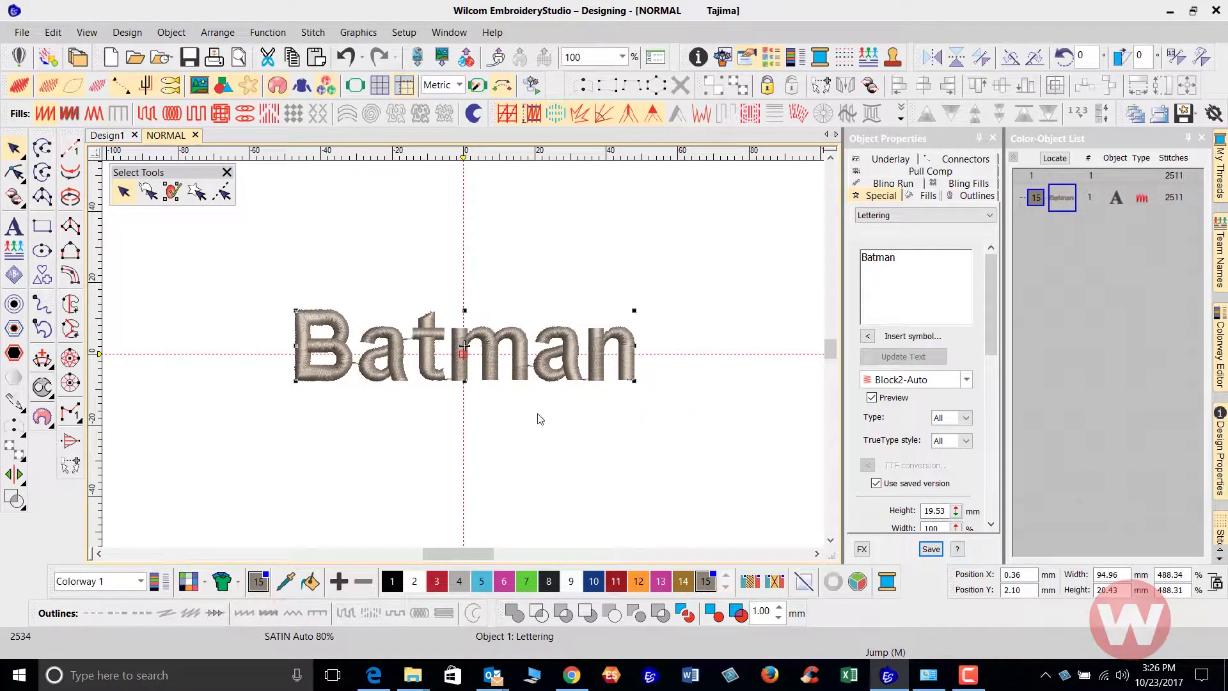
pyautogui.click(437, 583)
pyautogui.click(446, 448)
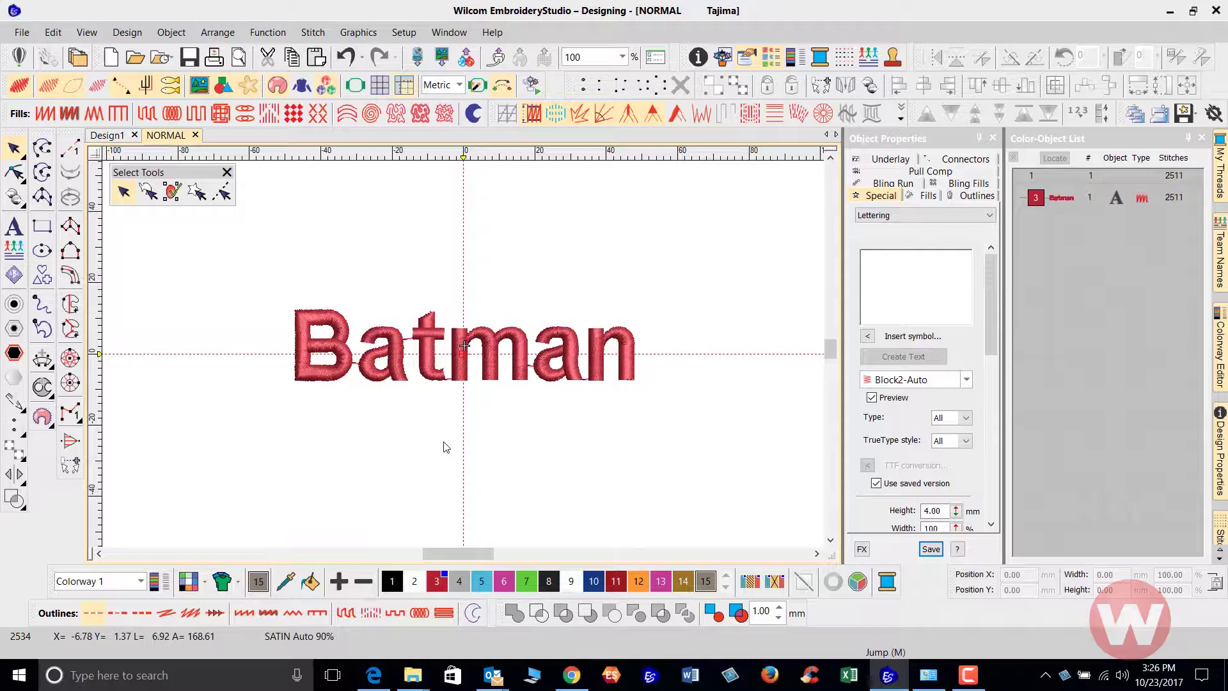
# Switch off TrueView, select Batman, activate Reshape Object, and zoom in on the letters
pyautogui.press('s')
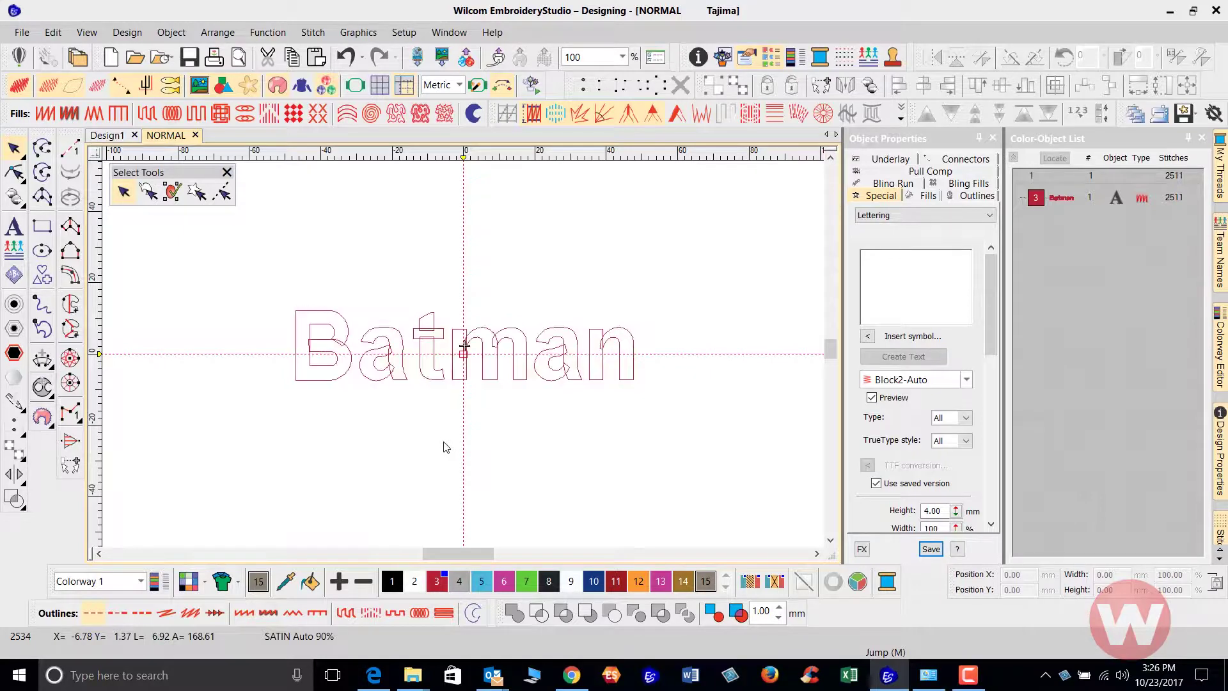
pyautogui.click(498, 339)
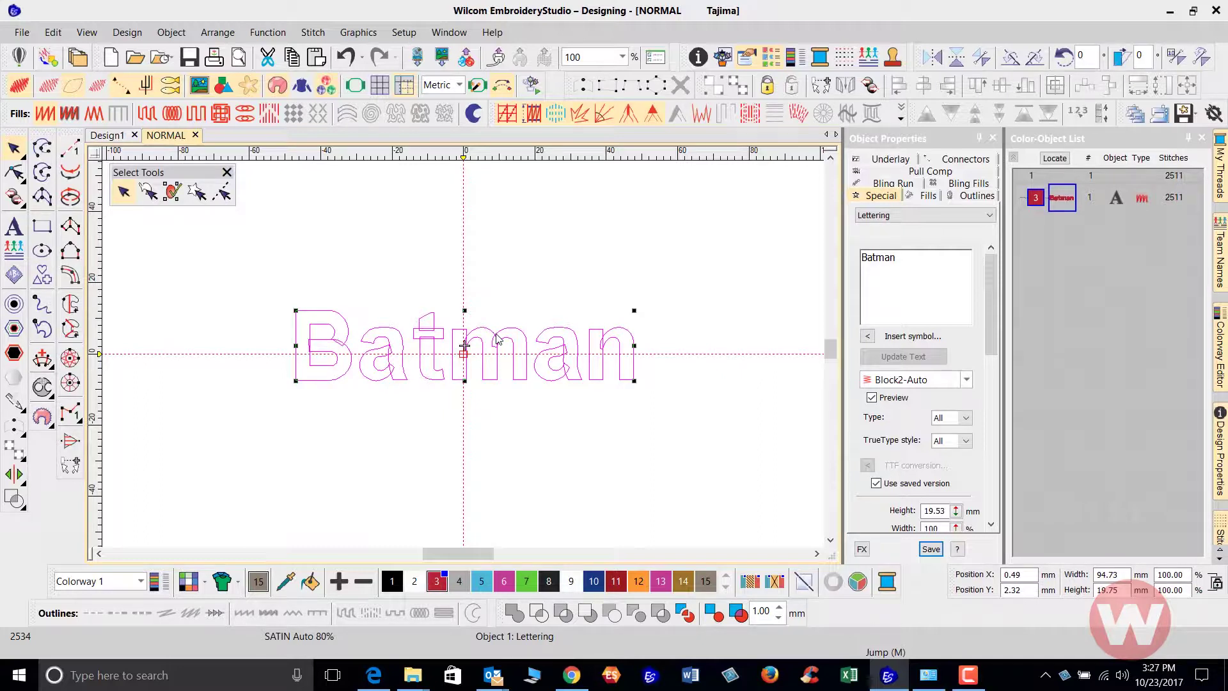
pyautogui.press('h')
pyautogui.scroll(1, 481, 356)
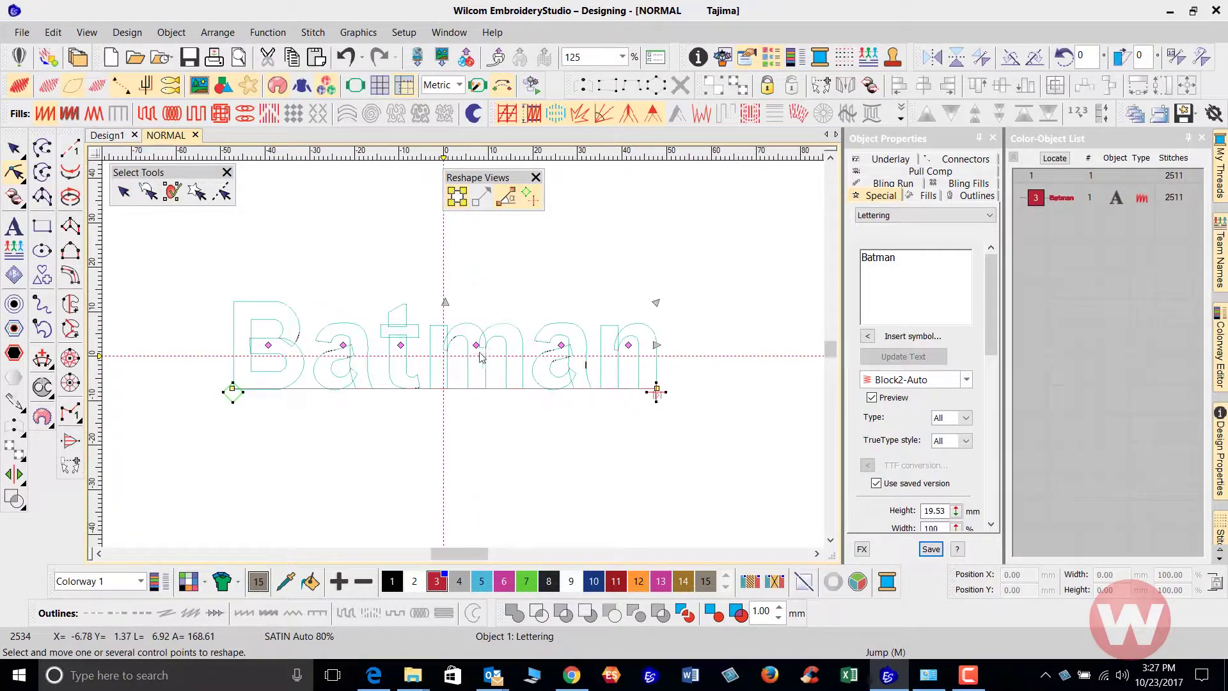
pyautogui.scroll(1, 482, 356)
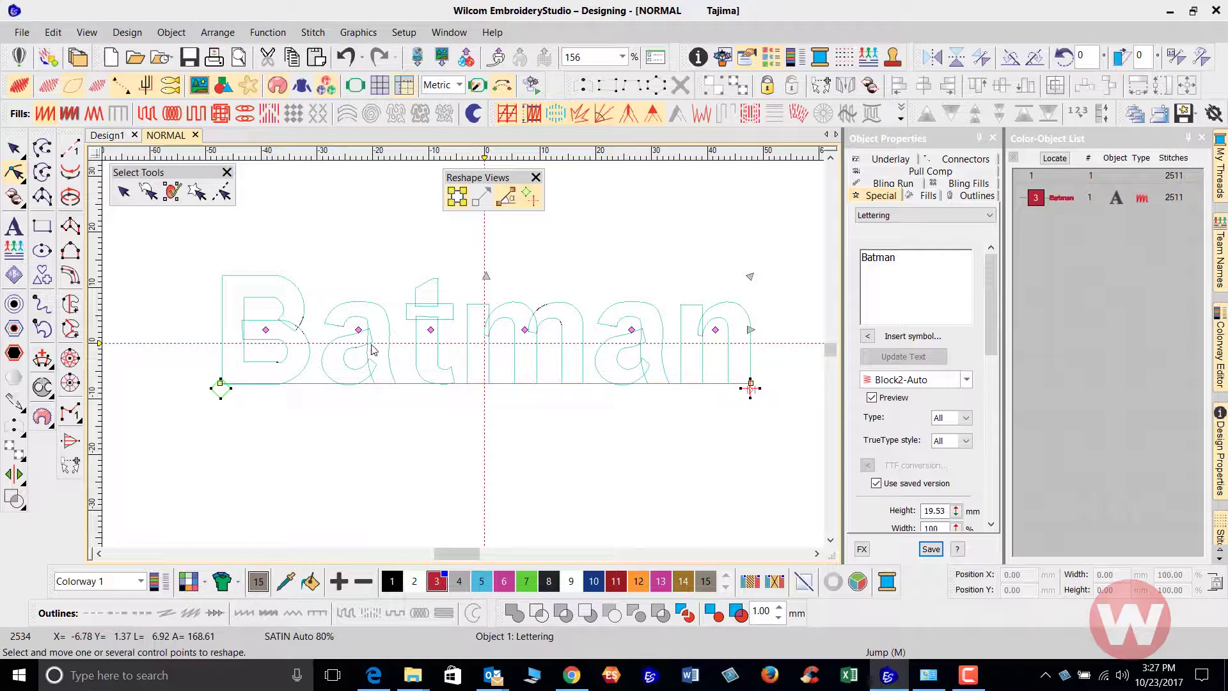
pyautogui.scroll(1, 369, 353)
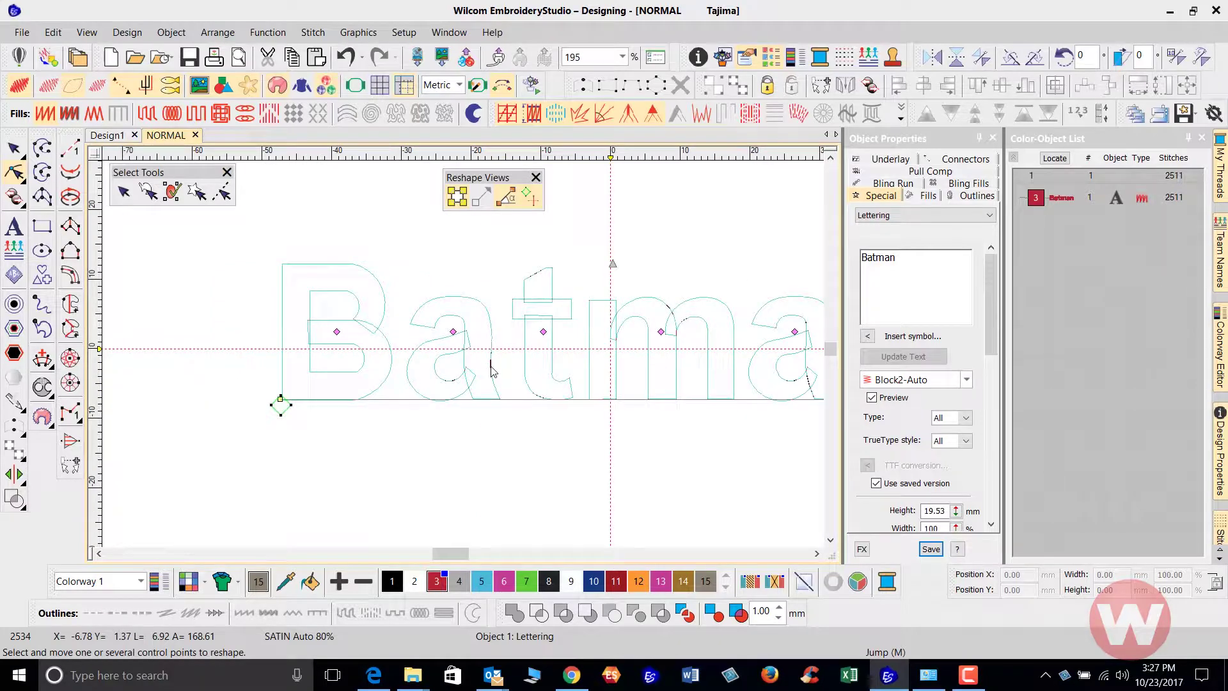
# Drag the first 'a's upper-left and lower-curve points into a custom outline
pyautogui.click(480, 311)
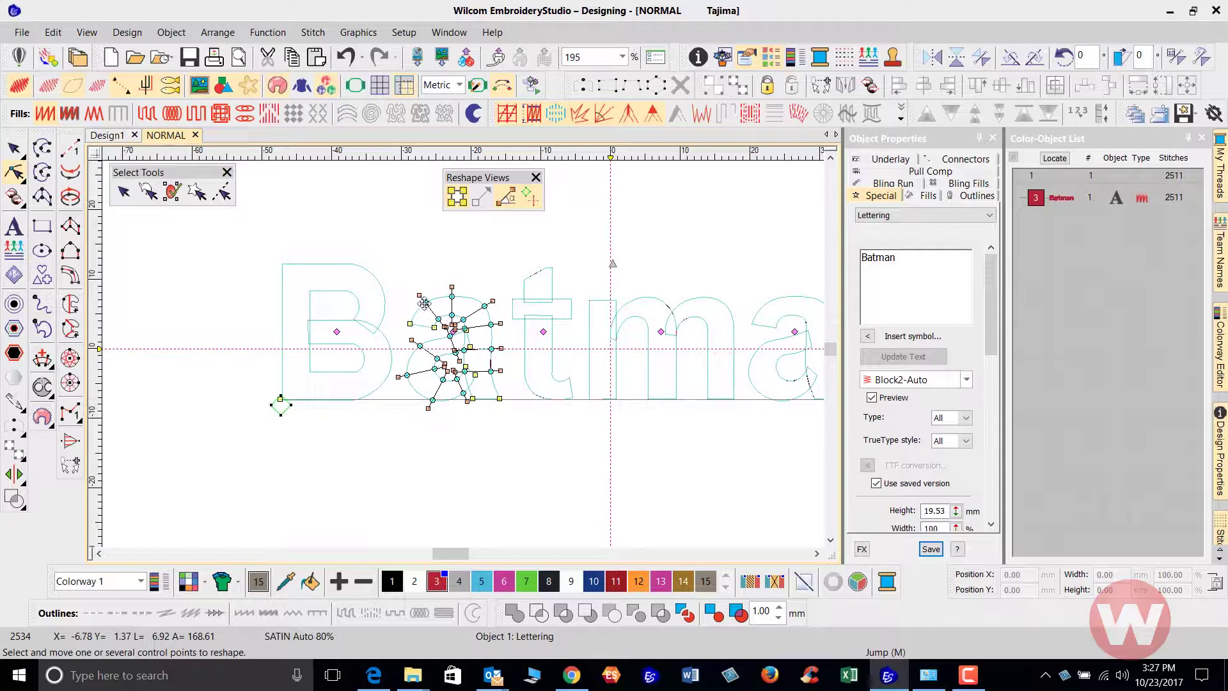
pyautogui.moveTo(425, 302); pyautogui.dragTo(453, 273)
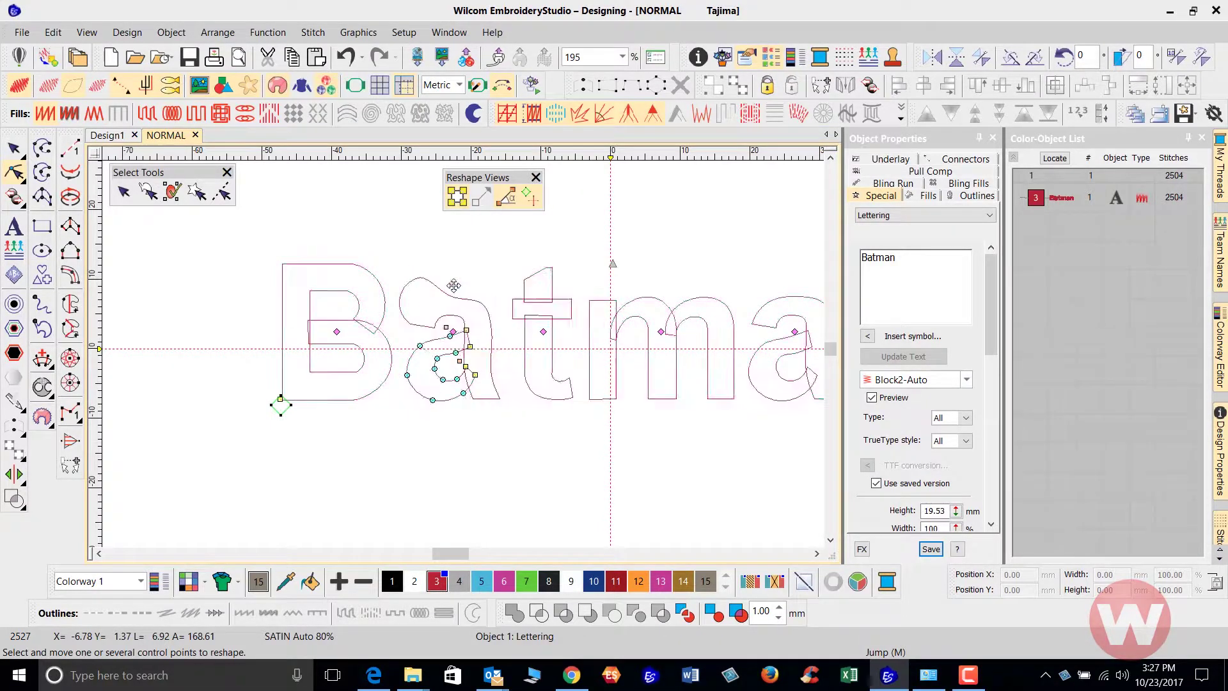
pyautogui.moveTo(409, 323); pyautogui.dragTo(452, 304)
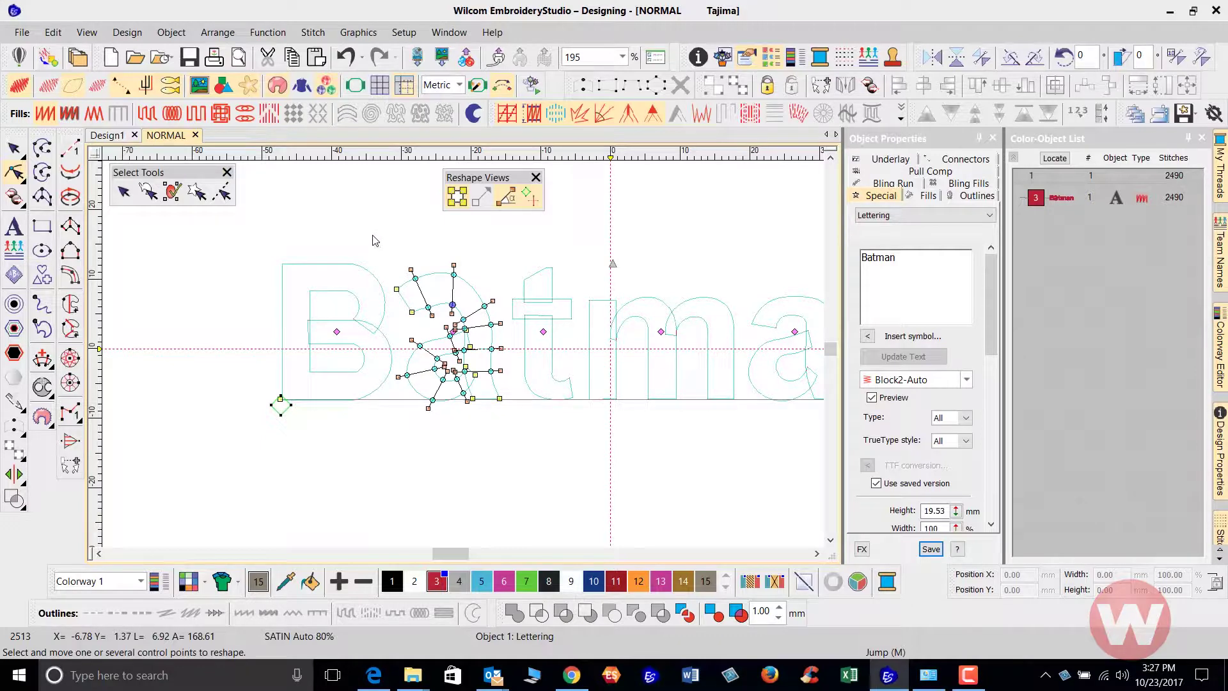
pyautogui.moveTo(373, 235); pyautogui.dragTo(532, 450)
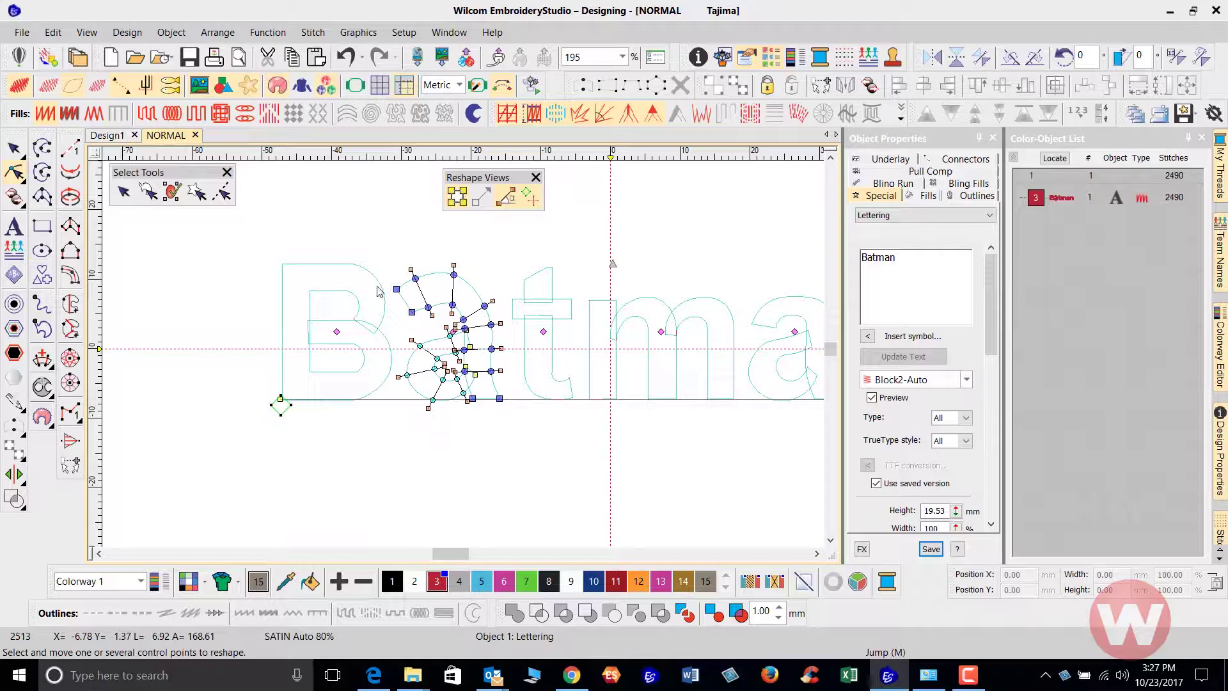
# Choose Object > Create User-Refined Letter for the reshaped 'a'
pyautogui.click(173, 33)
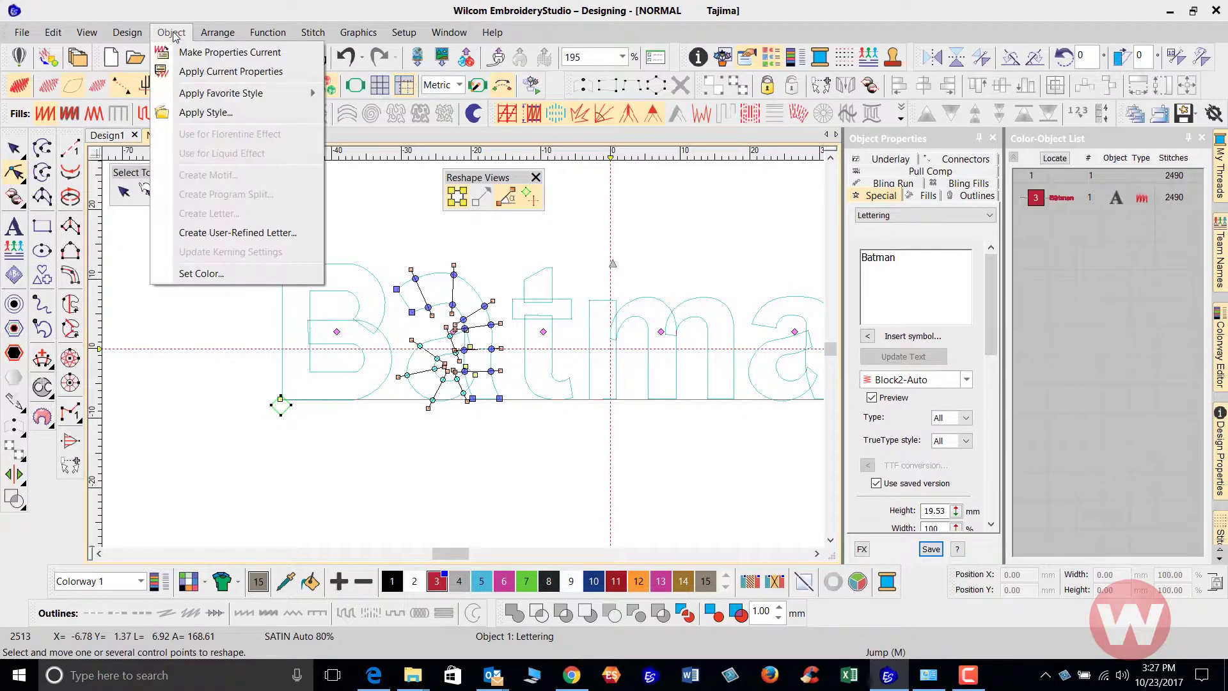
pyautogui.click(204, 235)
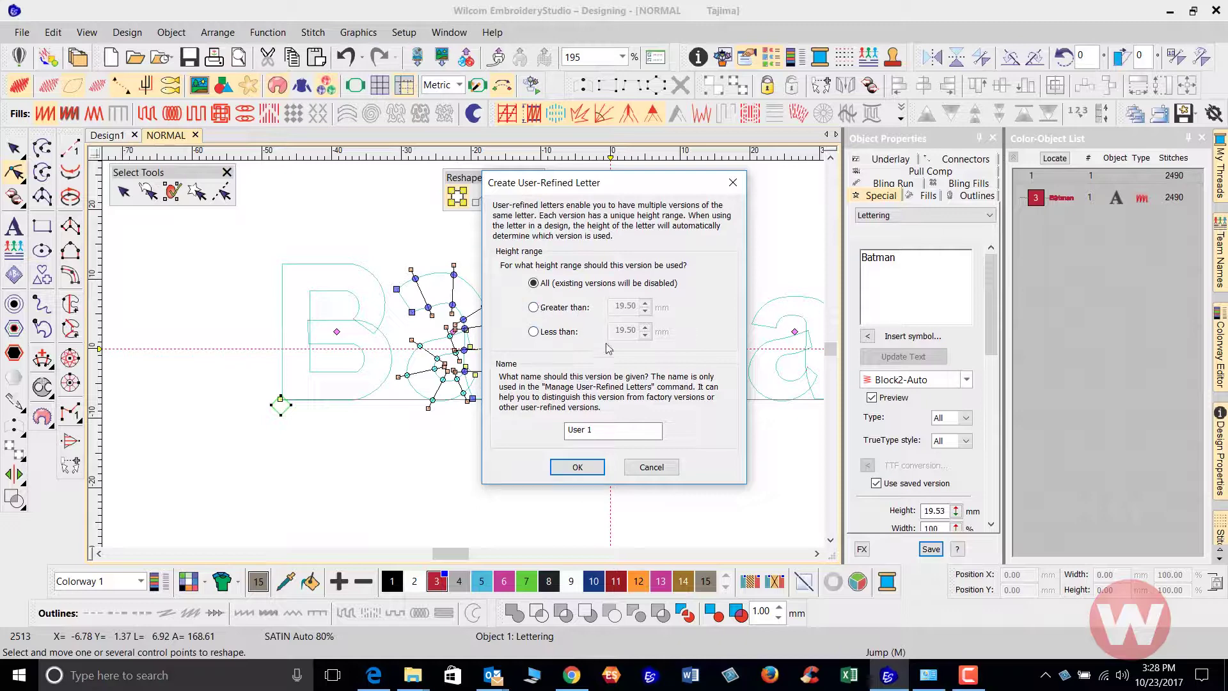
# Save the 'a' version as 'new a', used for heights greater than 12.00 mm
pyautogui.click(542, 309)
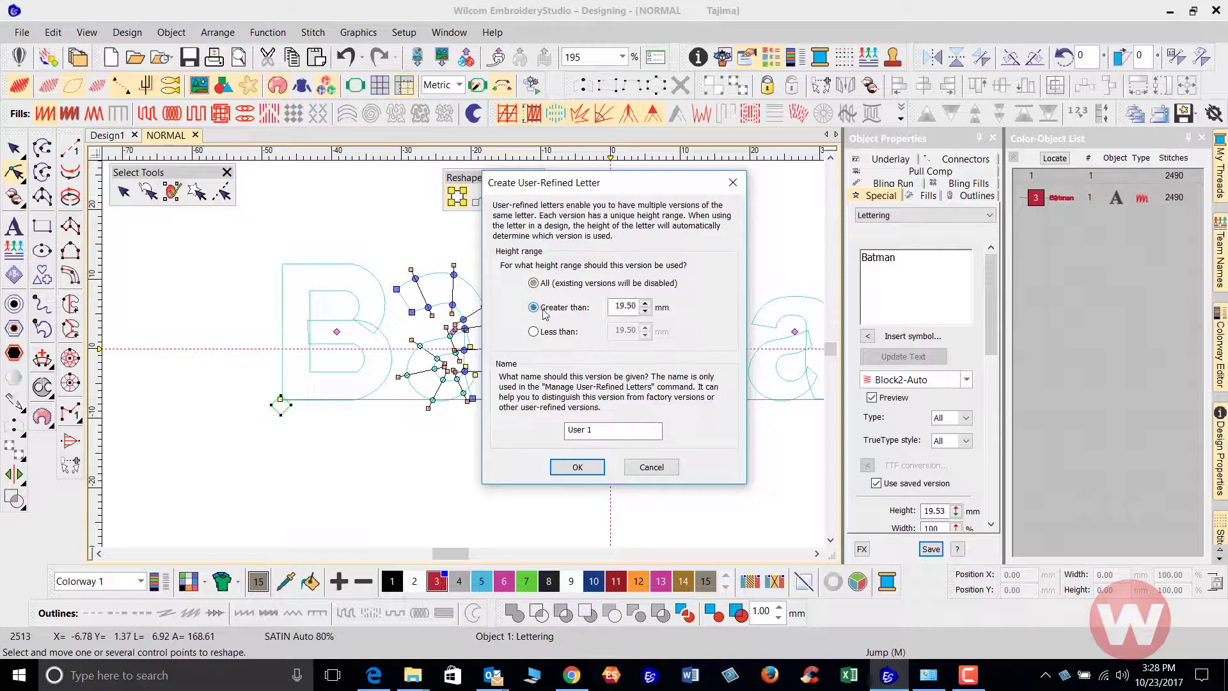
pyautogui.doubleClick(616, 306)
pyautogui.write('12.0')
pyautogui.click(597, 429)
pyautogui.moveTo(597, 429); pyautogui.dragTo(539, 431)
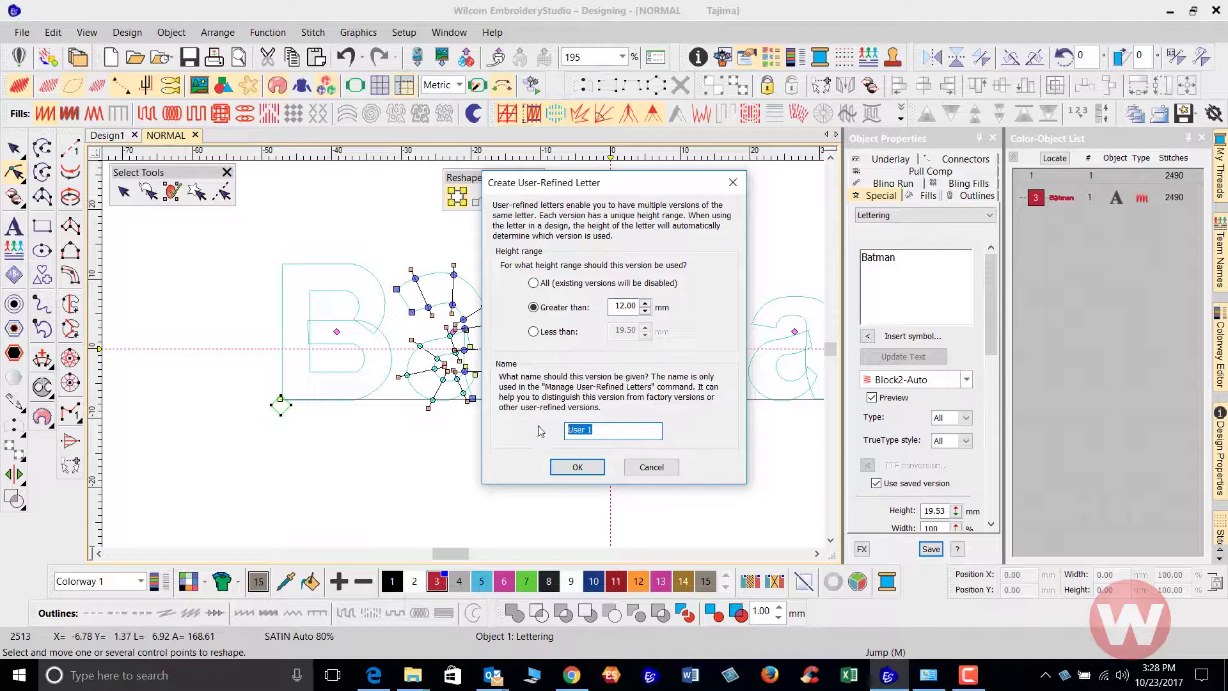
pyautogui.write('new a')
pyautogui.click(577, 467)
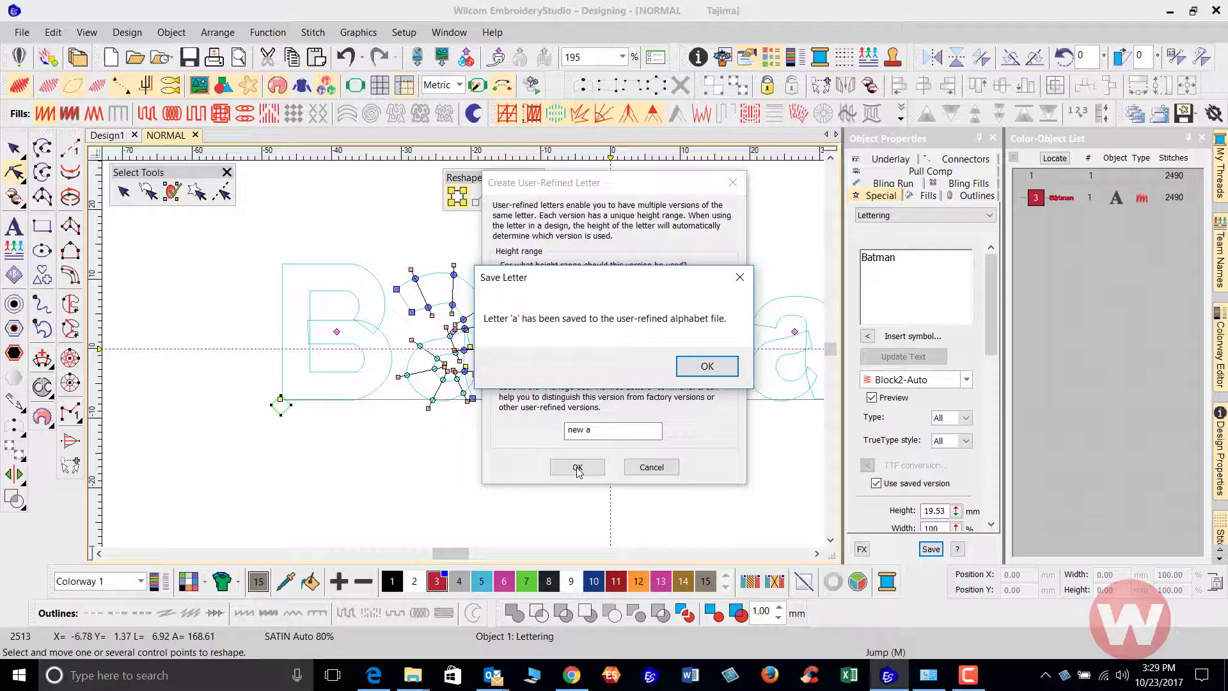
# Acknowledge the Save Letter message and return to Select Object, ending reshaping
pyautogui.click(697, 370)
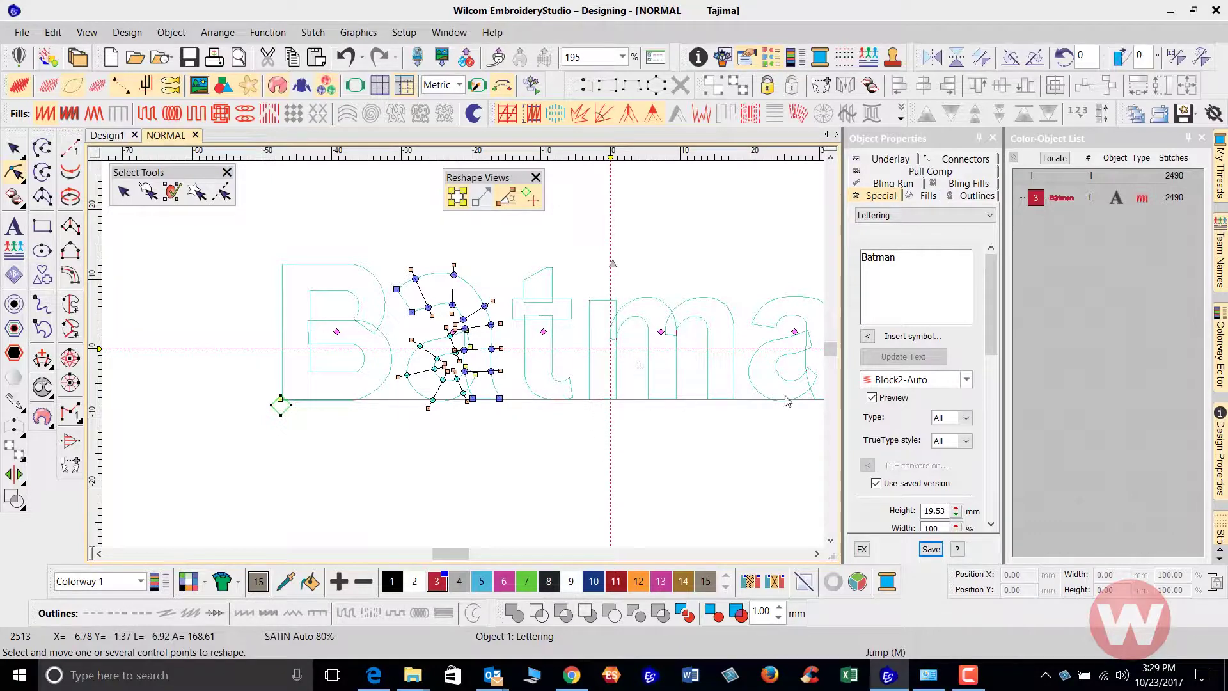
pyautogui.moveTo(995, 289); pyautogui.dragTo(990, 340)
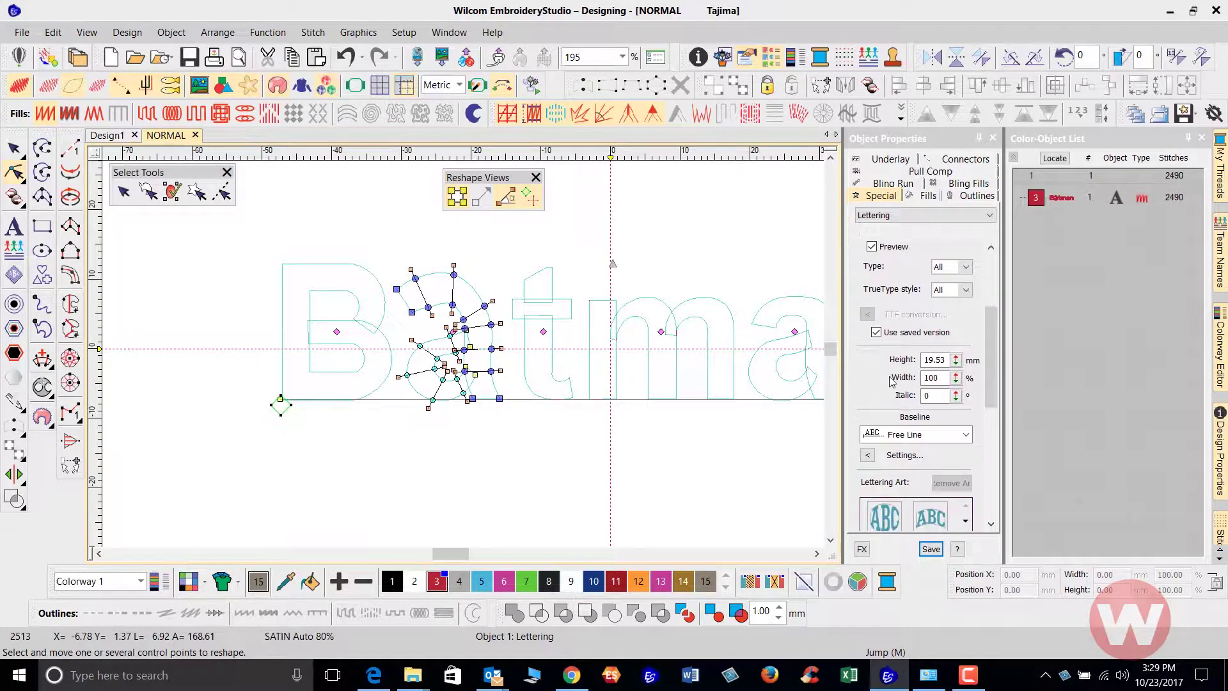
pyautogui.scroll(-2, 464, 357)
pyautogui.scroll(1, 576, 384)
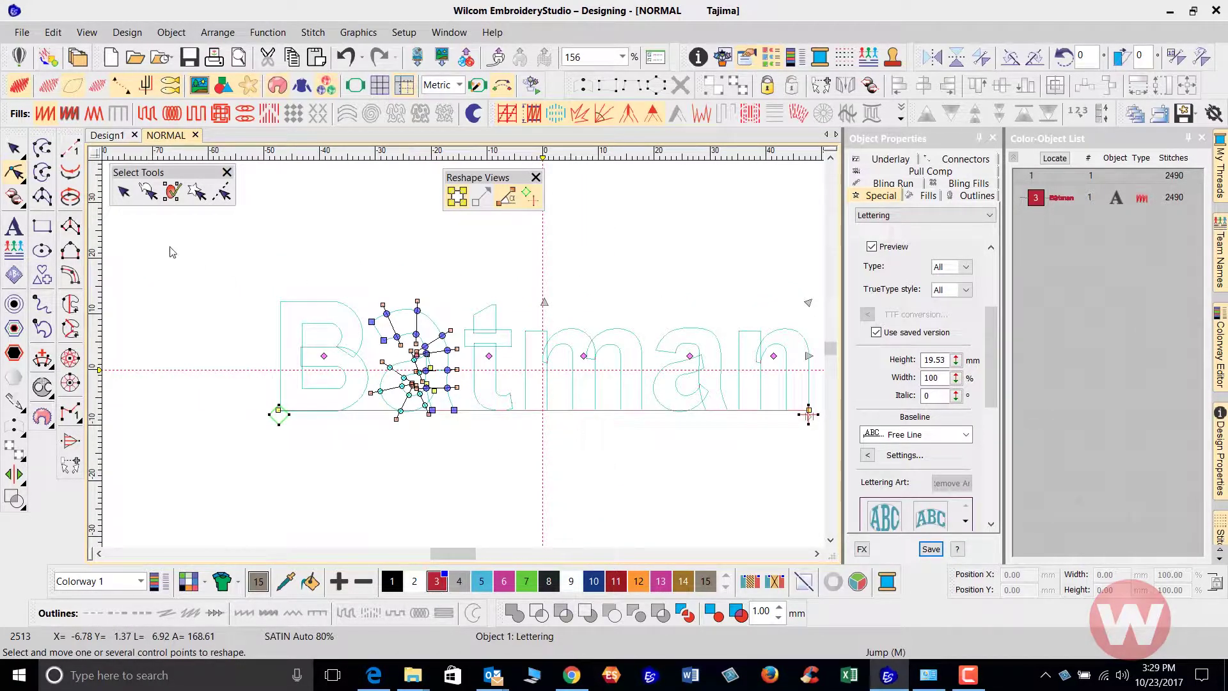
pyautogui.click(13, 148)
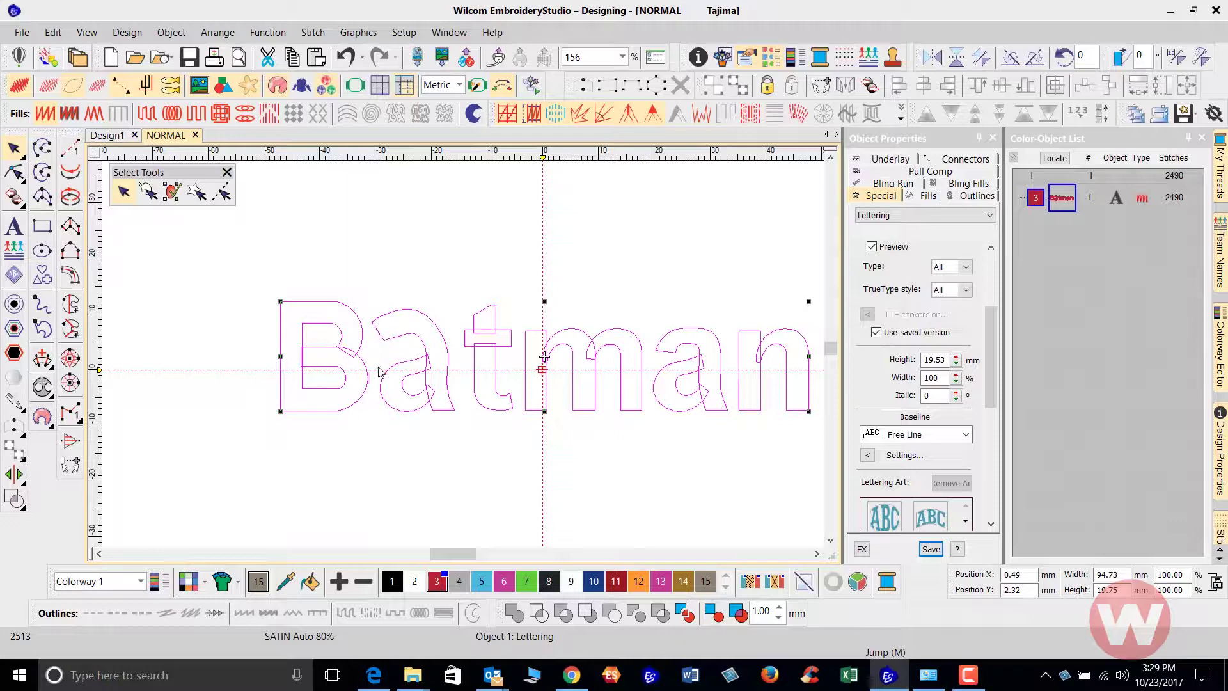
# Turn on TrueView, select Batman, and set its lettering height to 10.0 mm
pyautogui.click(51, 91)
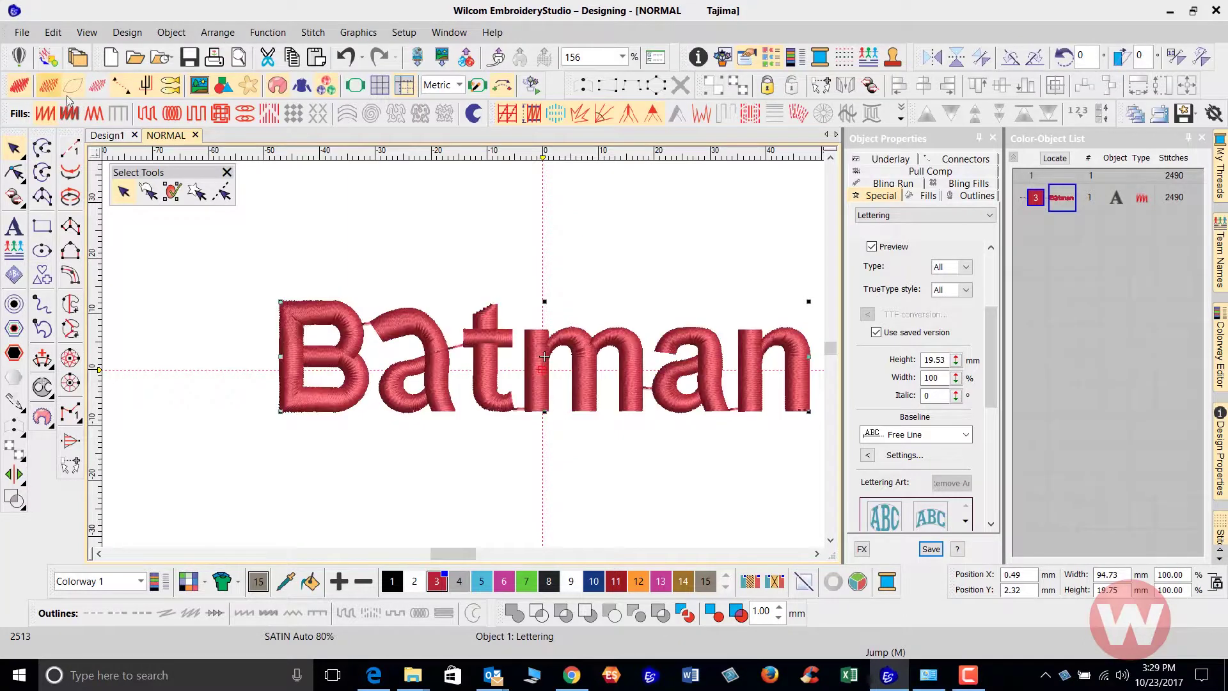
pyautogui.click(331, 241)
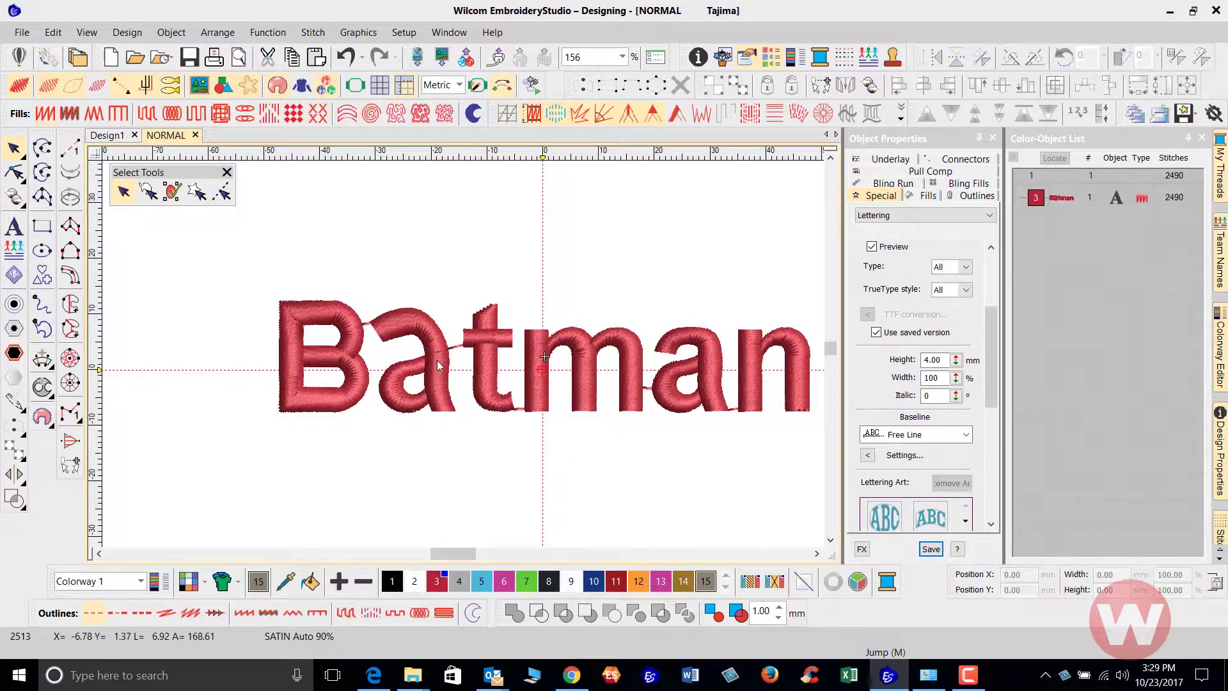
pyautogui.click(588, 345)
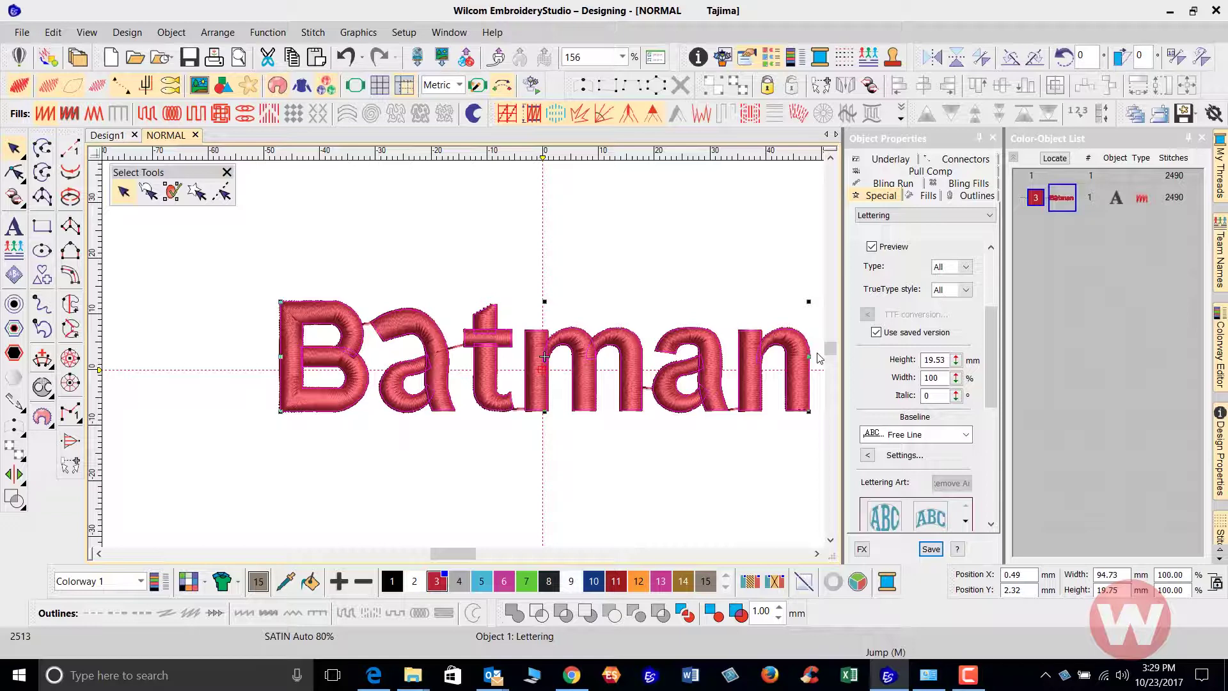
pyautogui.doubleClick(945, 360)
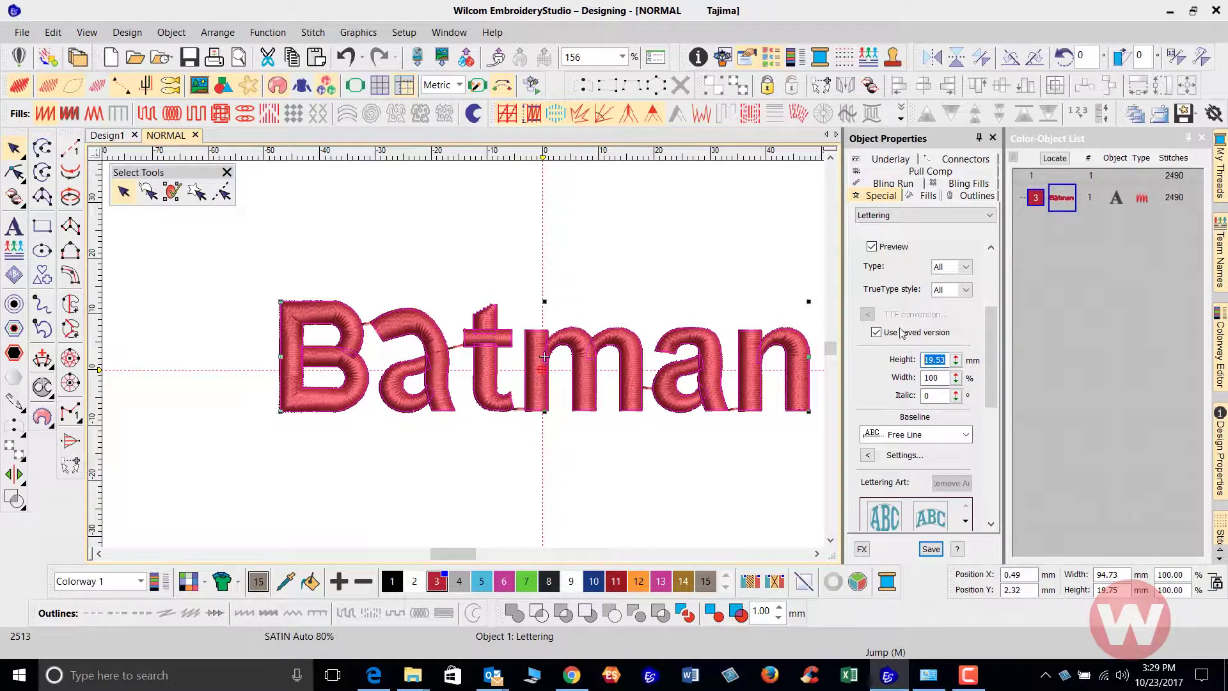
pyautogui.write('10.0')
pyautogui.press('Return')
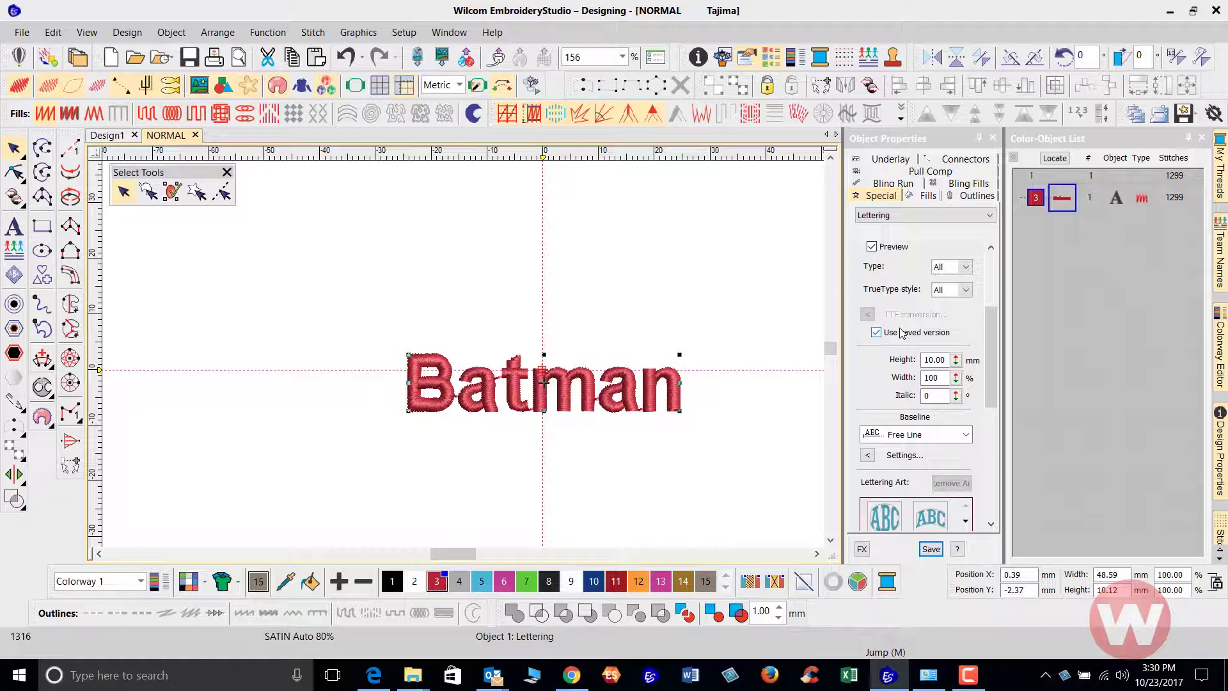
# Set Batman's height to 14 mm, giving 68.03 × 14.16 mm and 1787 stitches
pyautogui.doubleClick(935, 360)
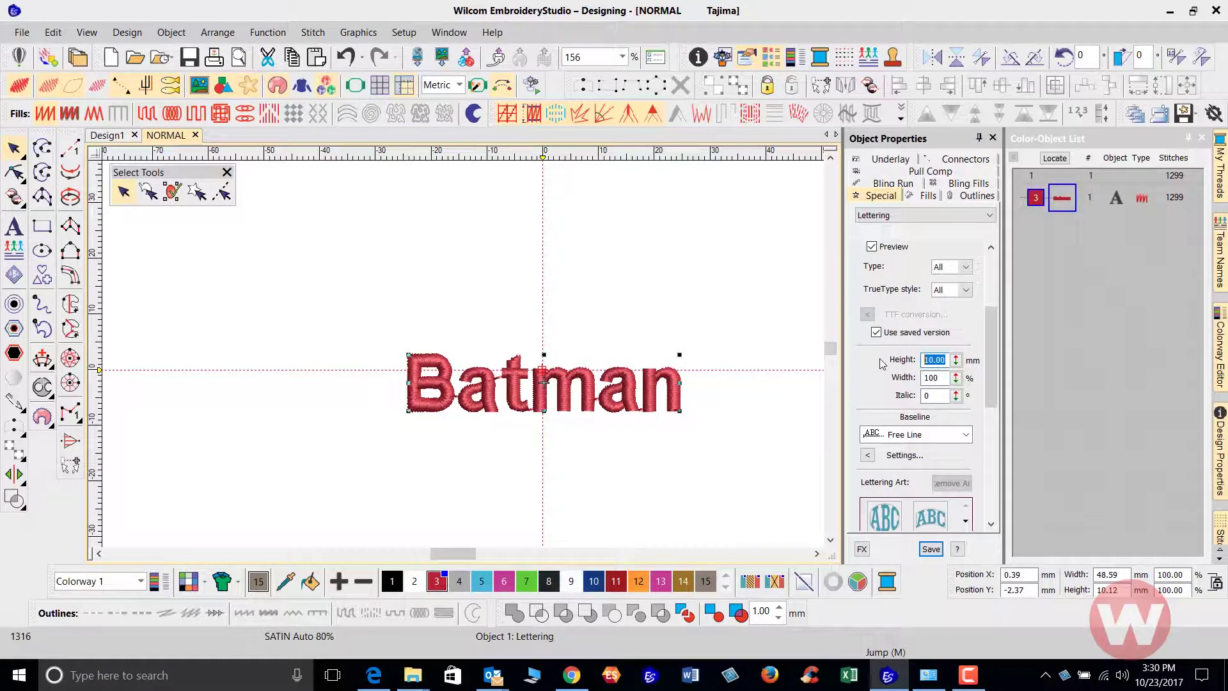
pyautogui.write('1')
pyautogui.press('Return')
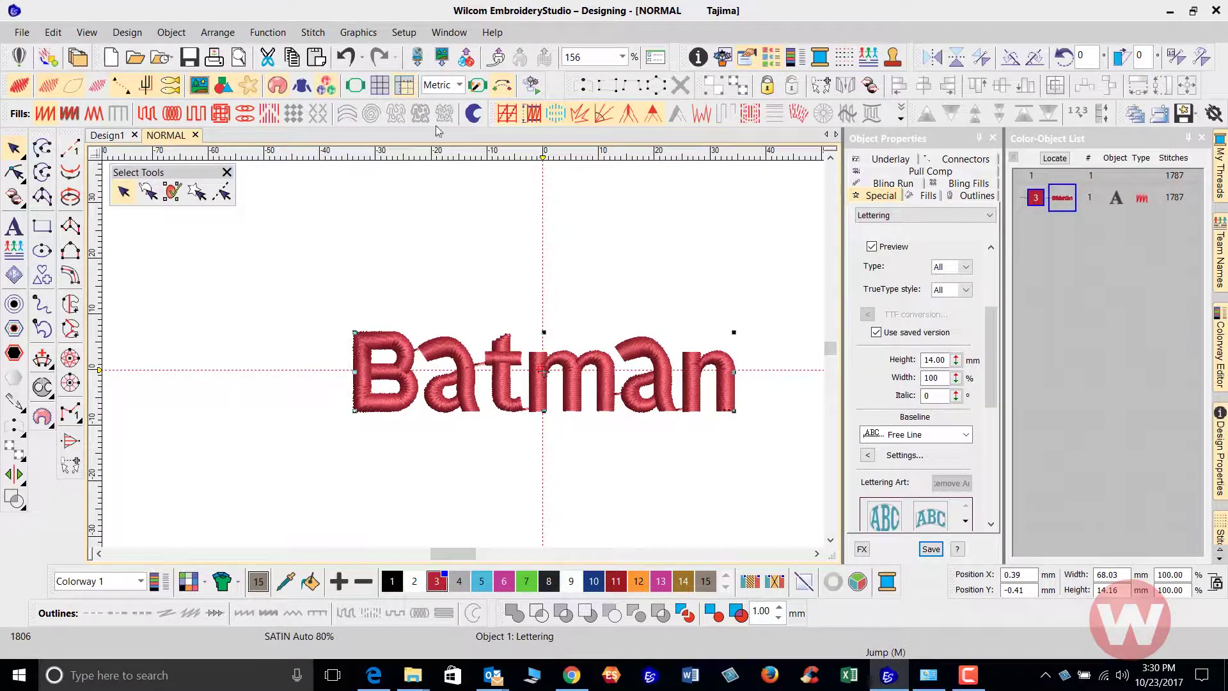
# Open Setup > Manage User-Refined Letters and pick letter 'a' to list its versions
pyautogui.click(404, 32)
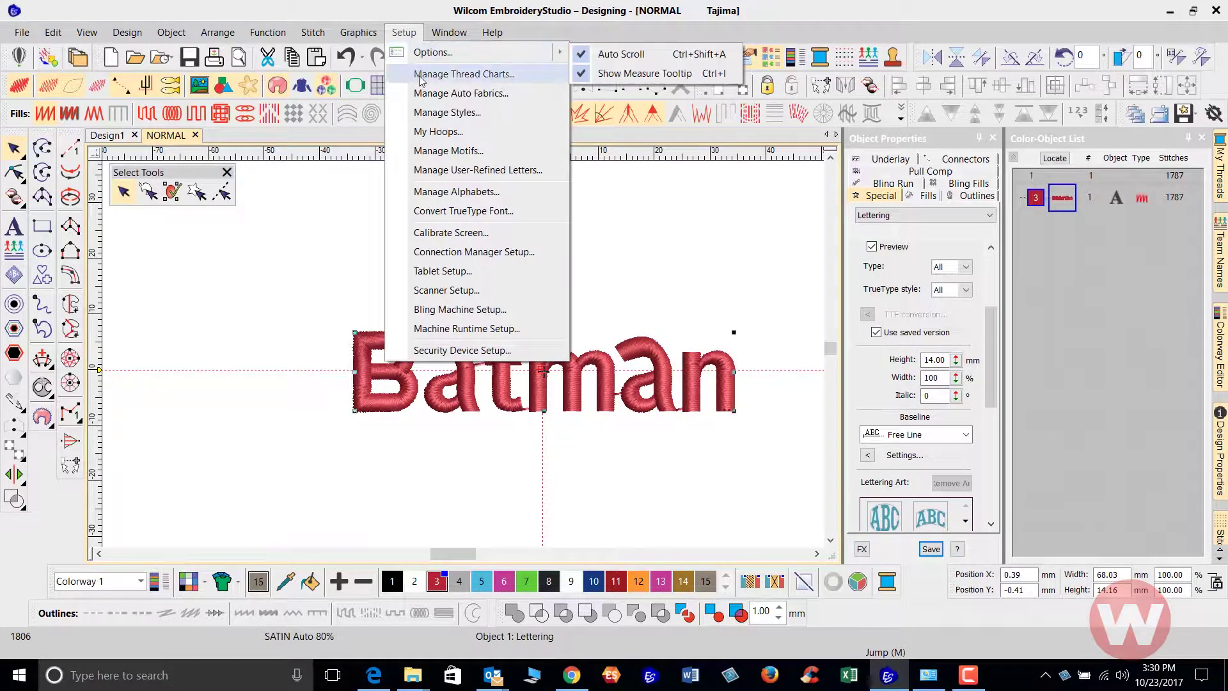
pyautogui.click(479, 170)
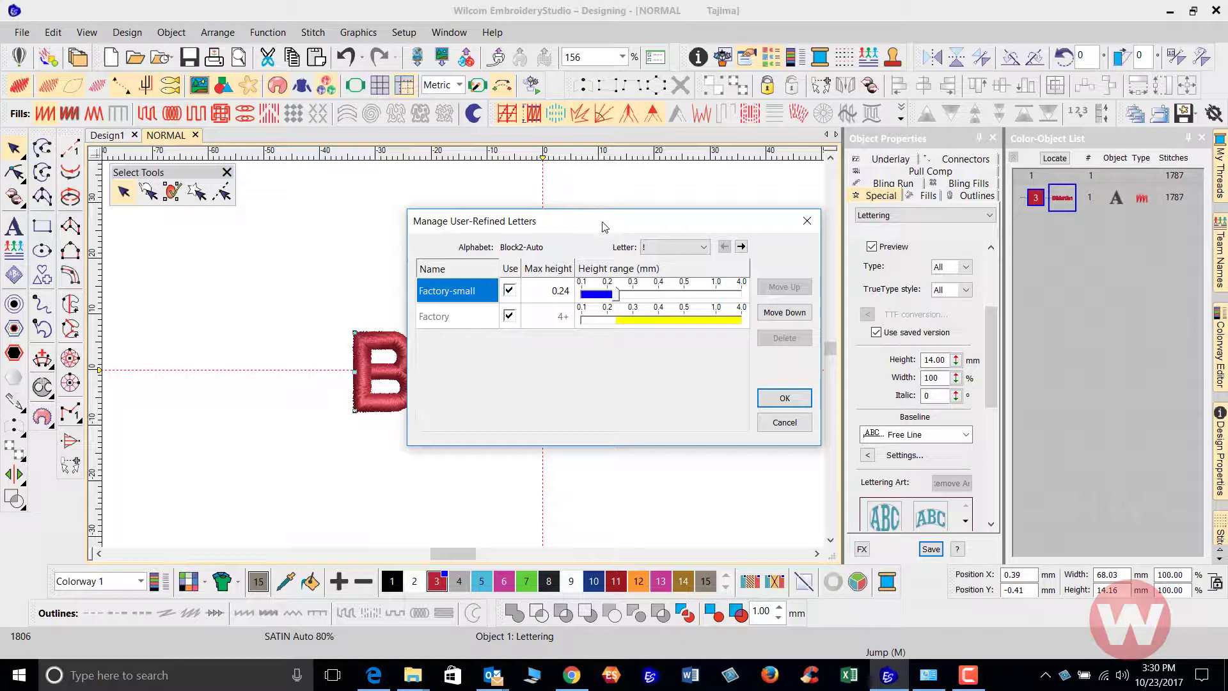
pyautogui.moveTo(599, 226); pyautogui.dragTo(394, 244)
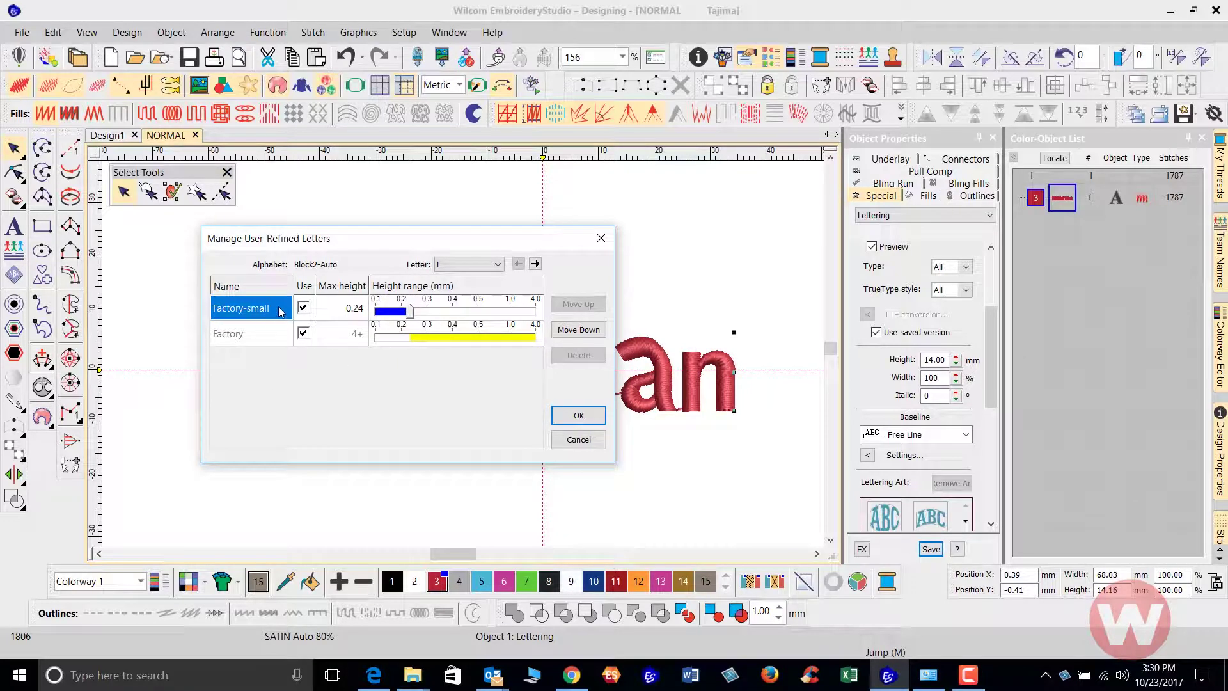
pyautogui.click(501, 264)
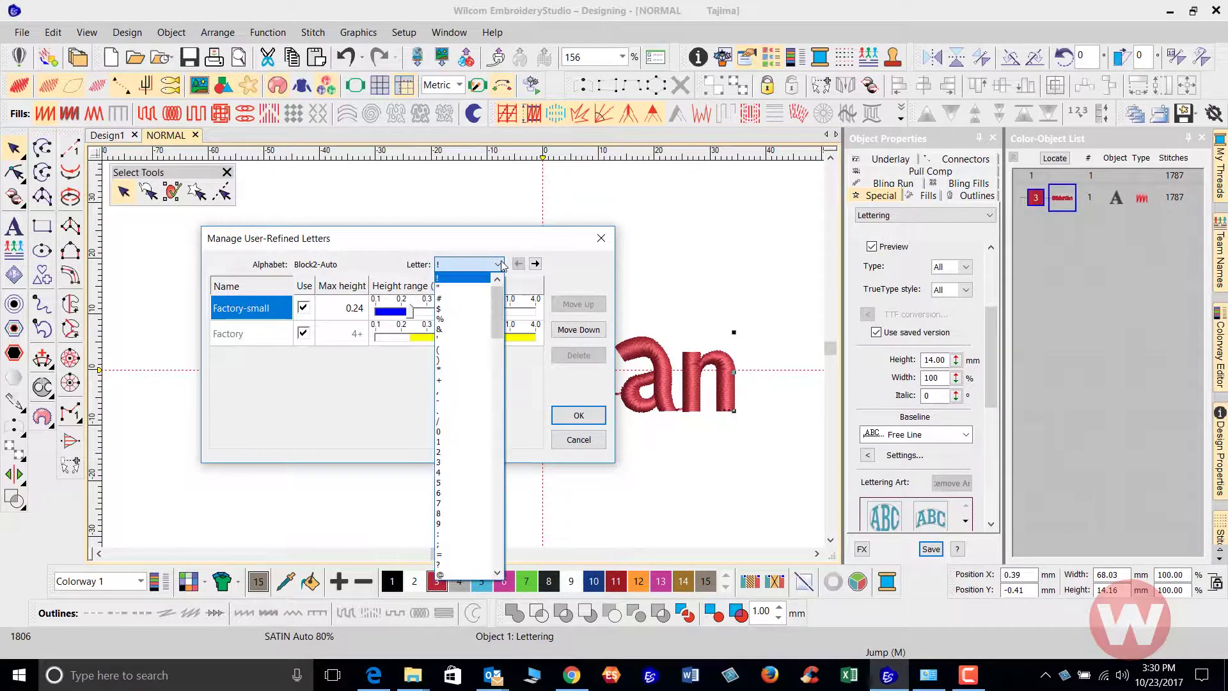
pyautogui.scroll(-1, 494, 364)
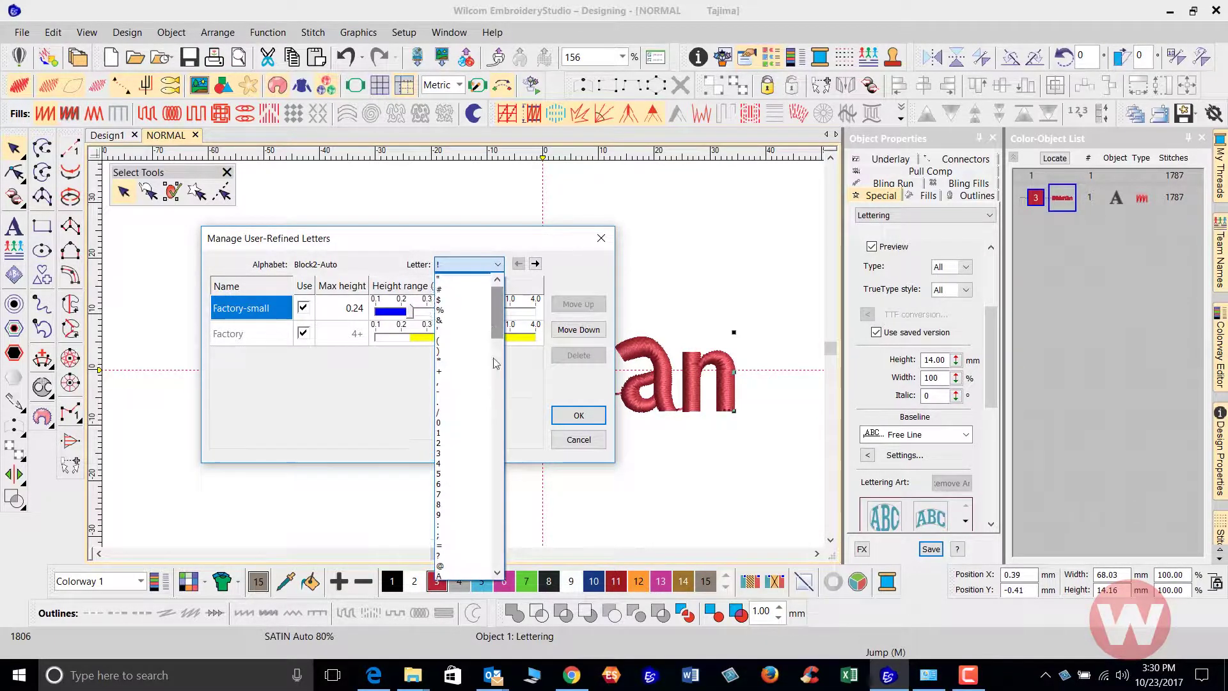
pyautogui.scroll(-15, 494, 363)
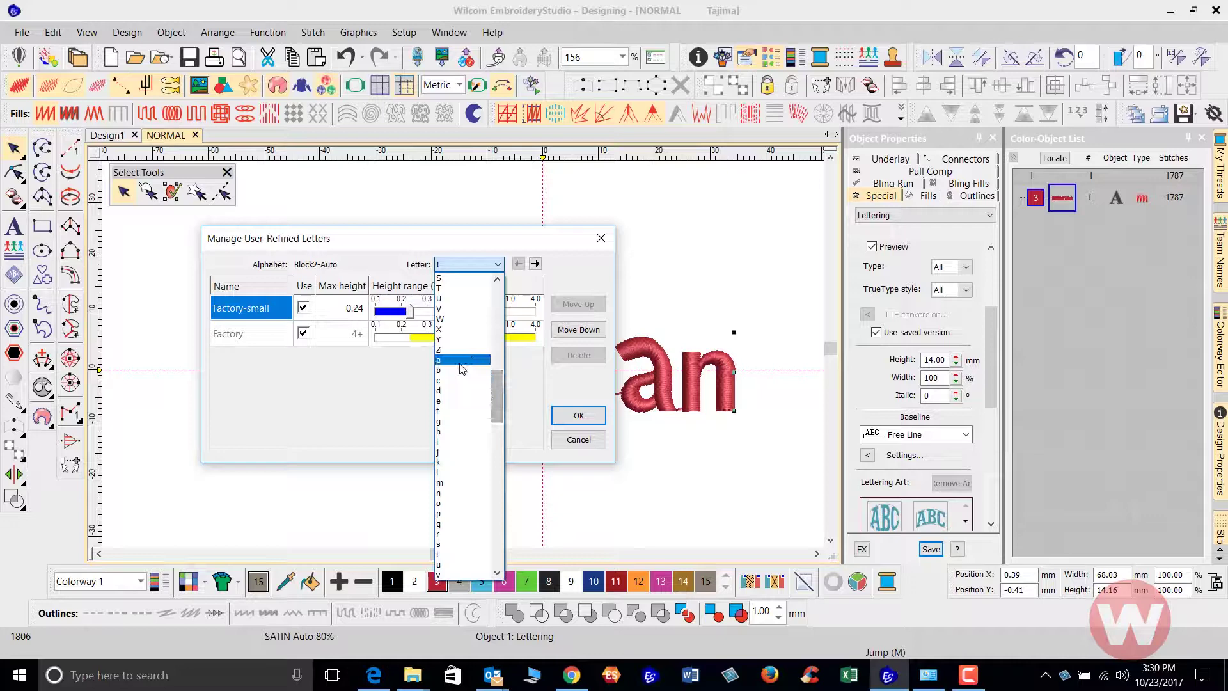
pyautogui.click(460, 364)
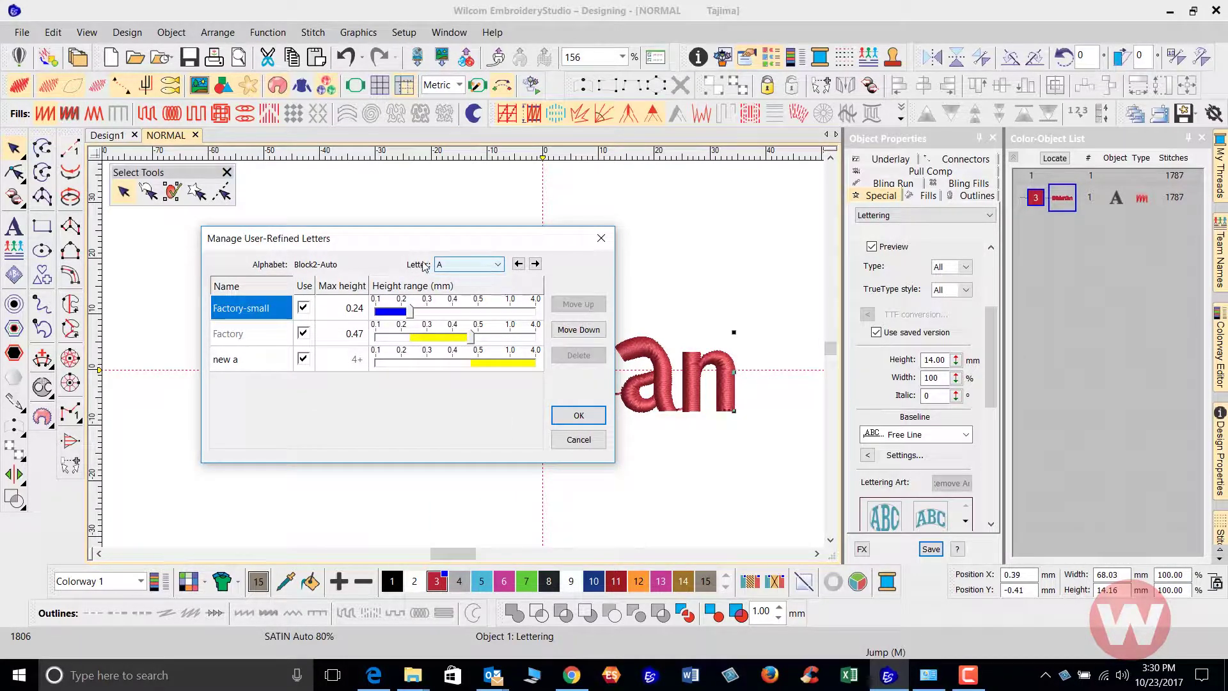
# Confirm letter 'a' stays selected, then accept and close Manage User-Refined Letters
pyautogui.click(501, 267)
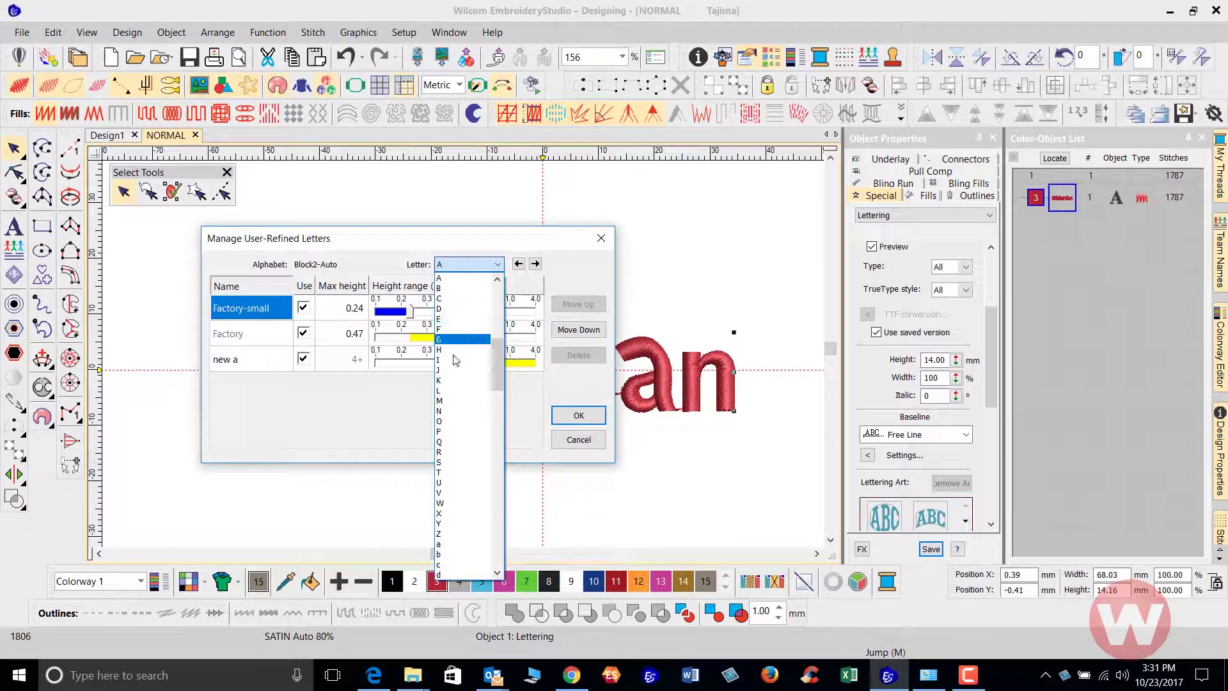
pyautogui.click(455, 212)
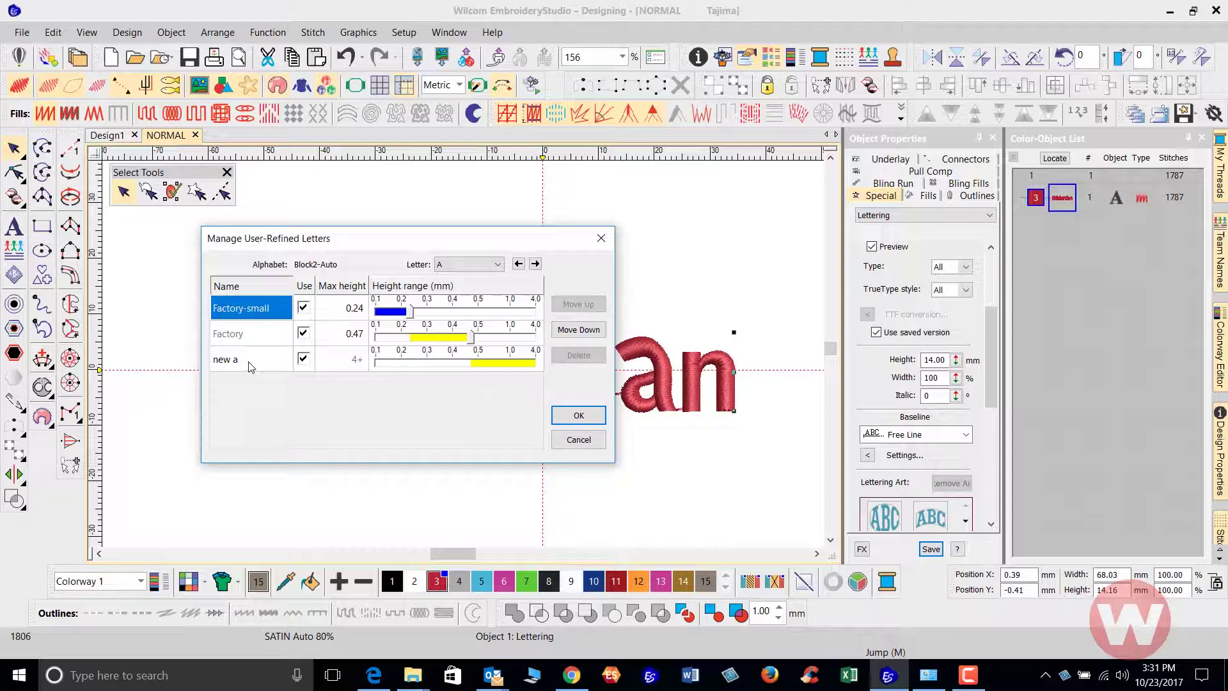
pyautogui.click(563, 417)
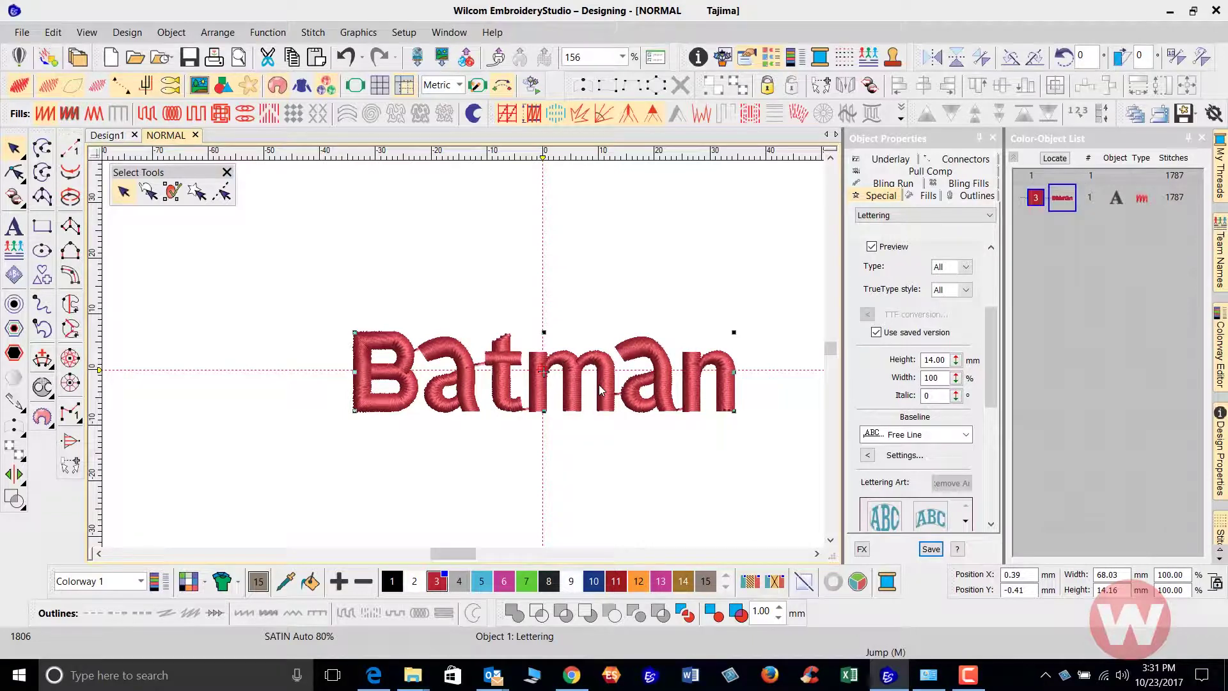
pyautogui.click(876, 332)
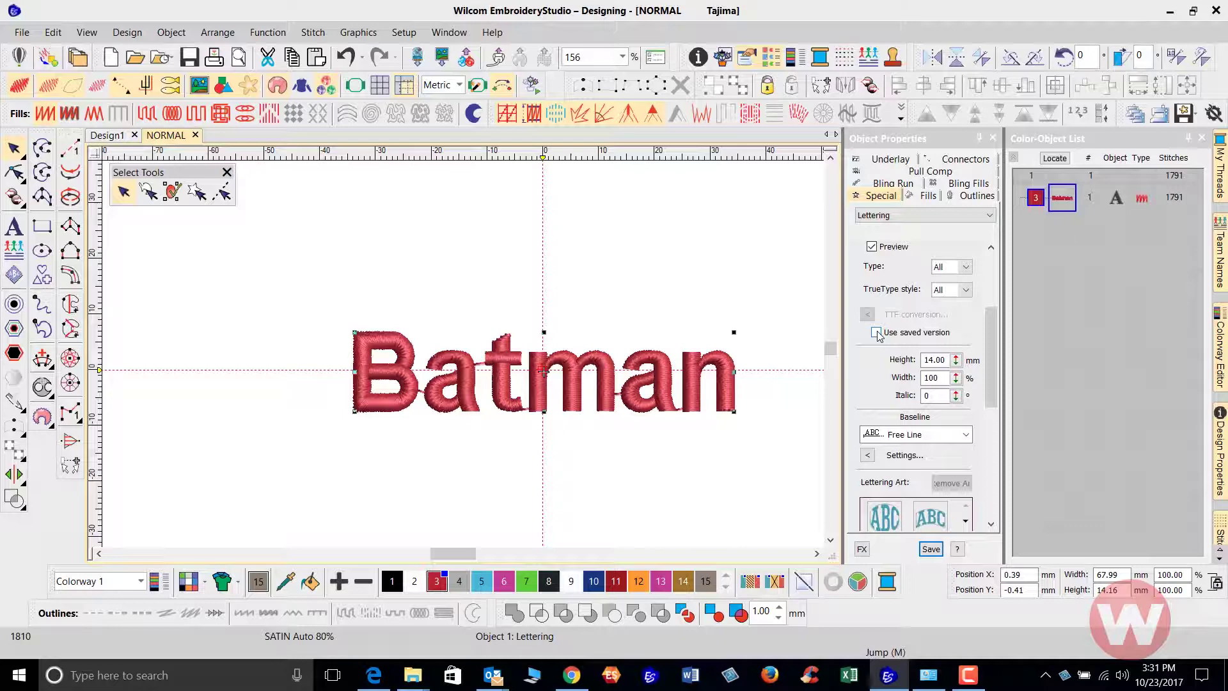
pyautogui.click(875, 332)
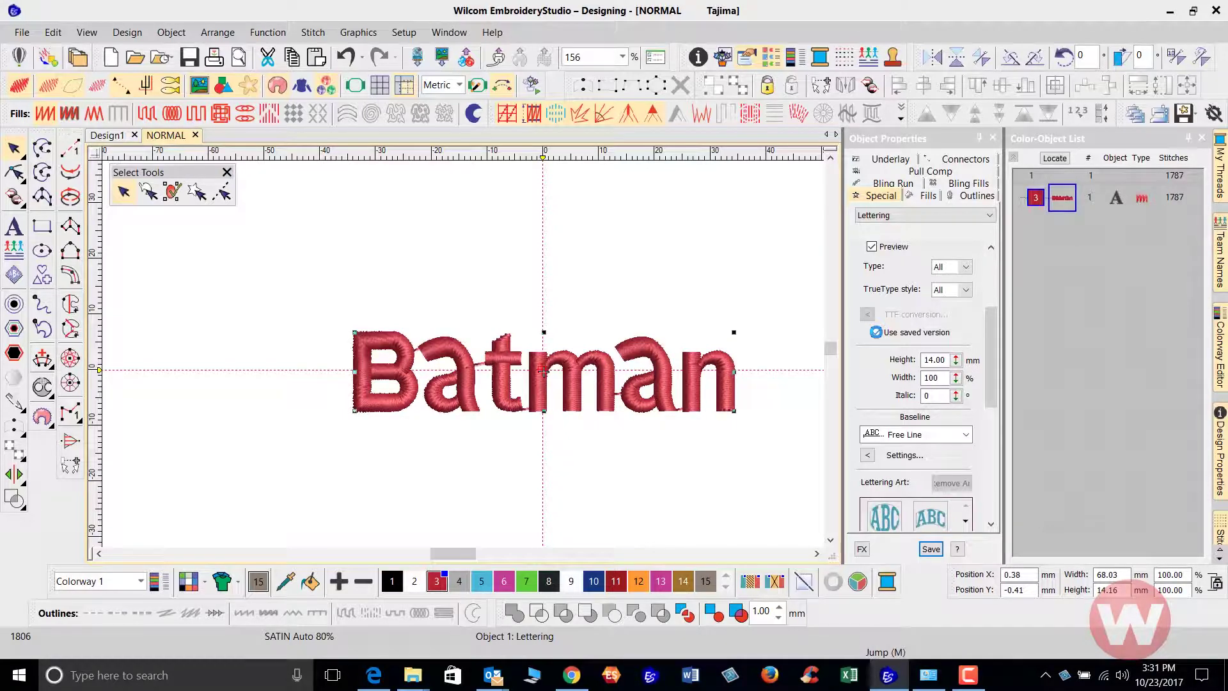